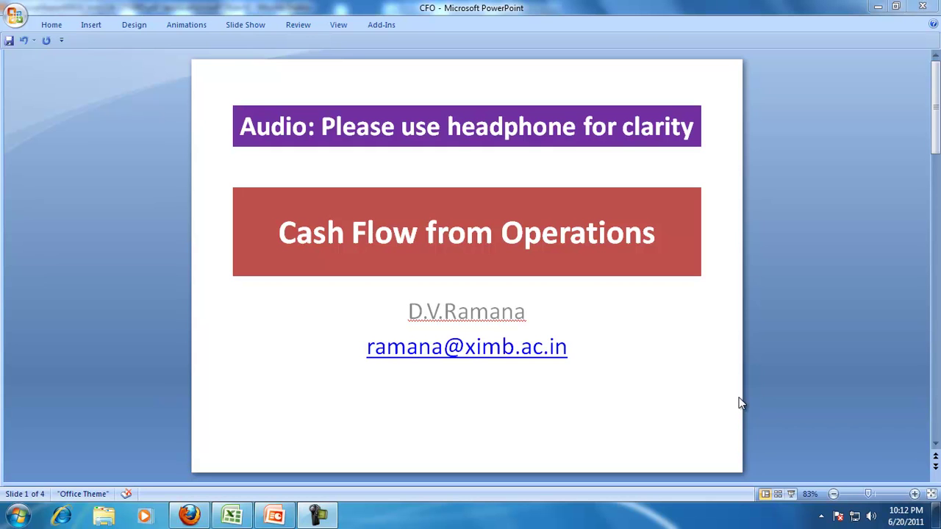
Advance from the title slide to slide 2, the Cash Flow Statement listing AS-3's components.
left_click(935, 408)
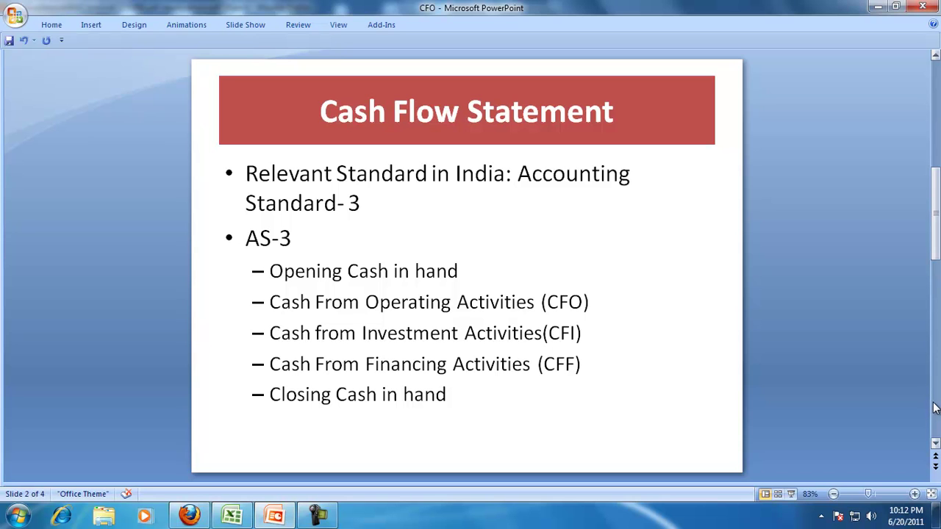
Bold 'Cash From Operating Activities' on slide 2, then advance to slide 3.
left_click(269, 301)
left_click_drag(269, 301, 540, 301)
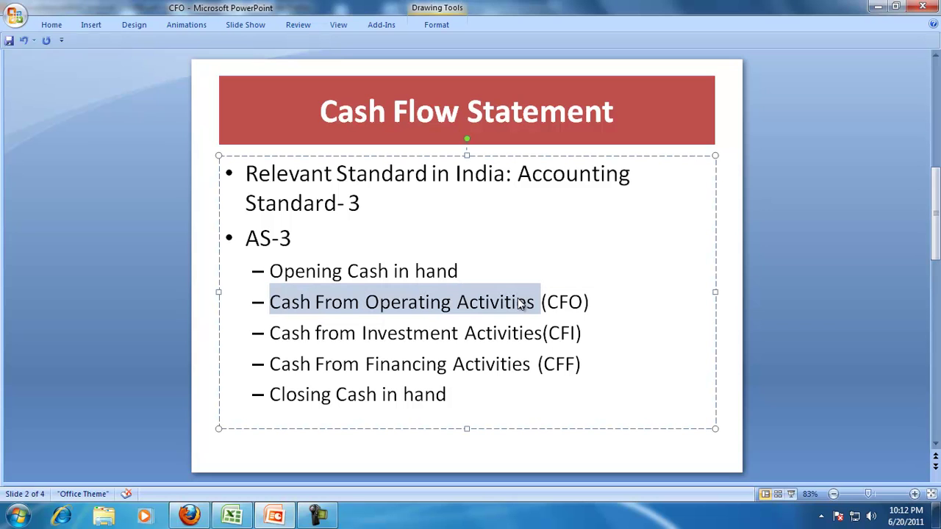
key("ctrl+b")
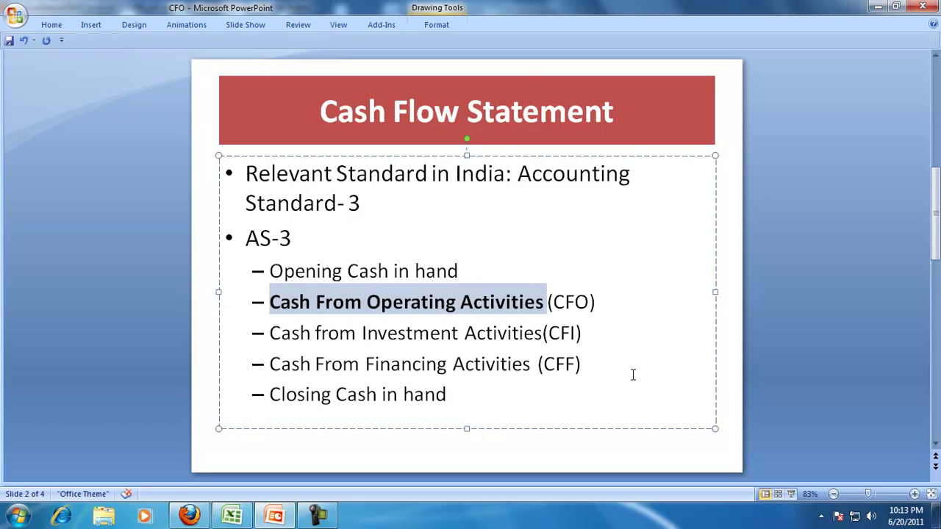
left_click(935, 404)
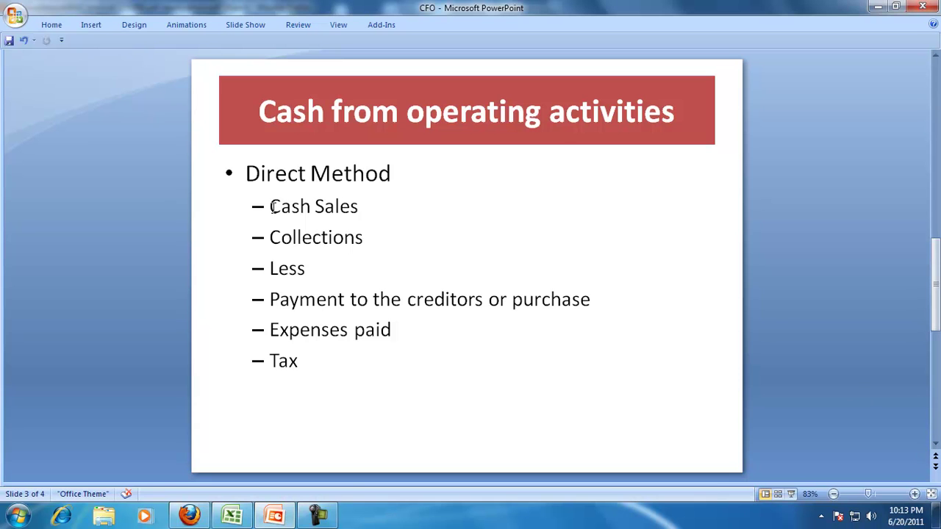
Change the Direct Method bullet to 'Collections customers', then advance to slide 4 on the Indirect Method.
left_click_drag(271, 207, 355, 207)
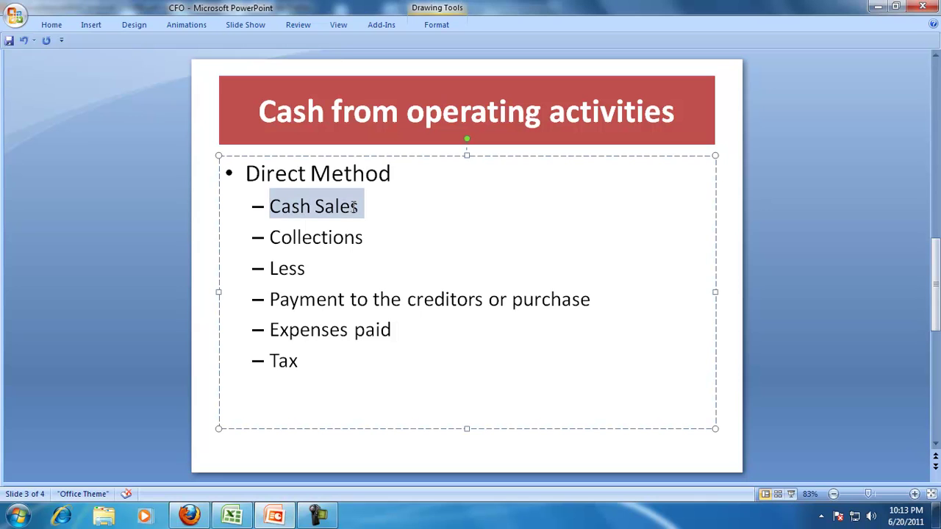
left_click(273, 239)
left_click_drag(279, 239, 369, 247)
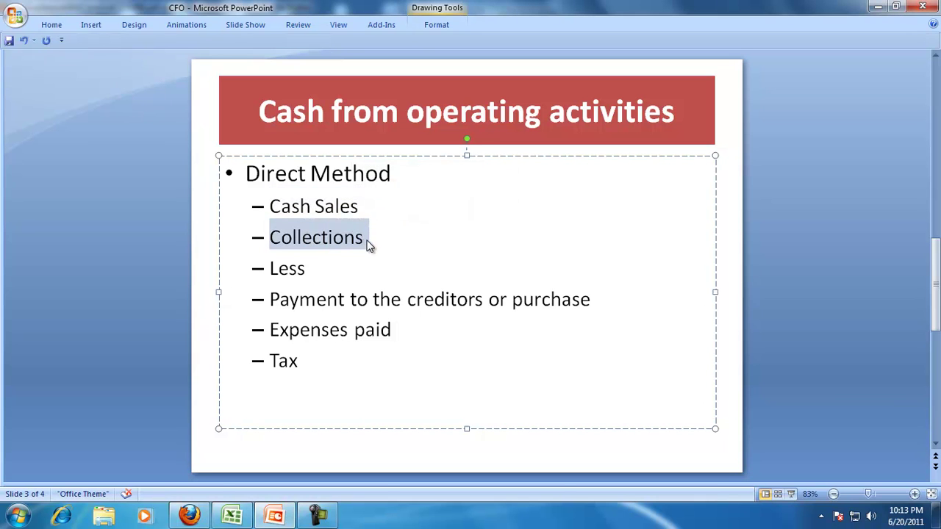
left_click(369, 247)
type("ccusto")
key("BackSpace")
key("BackSpace")
key("BackSpace")
key("BackSpace")
key("BackSpace")
type("ustomers")
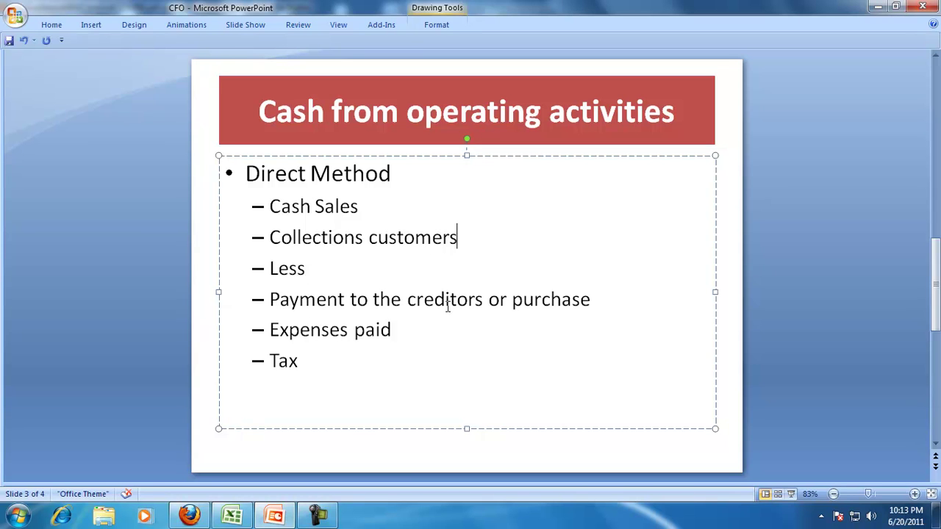
left_click(414, 330)
left_click(304, 360)
left_click(937, 409)
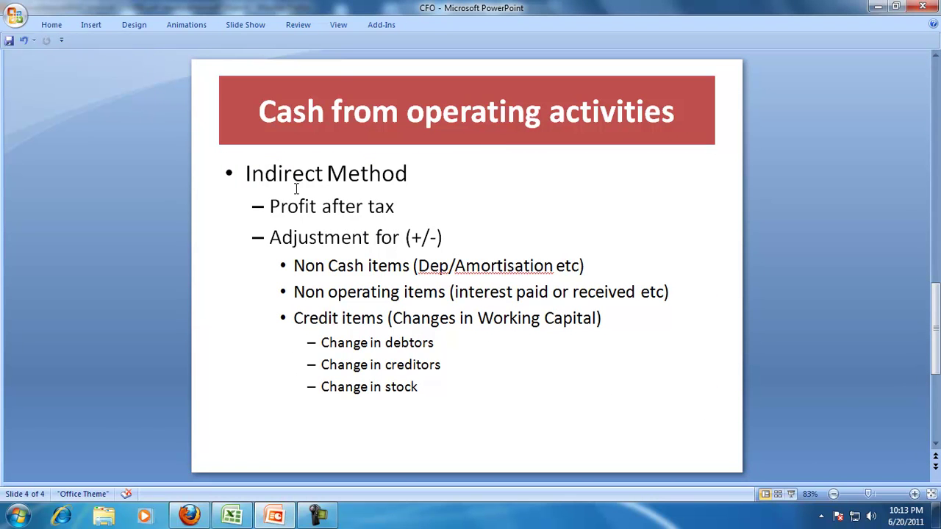
left_click_drag(271, 207, 424, 209)
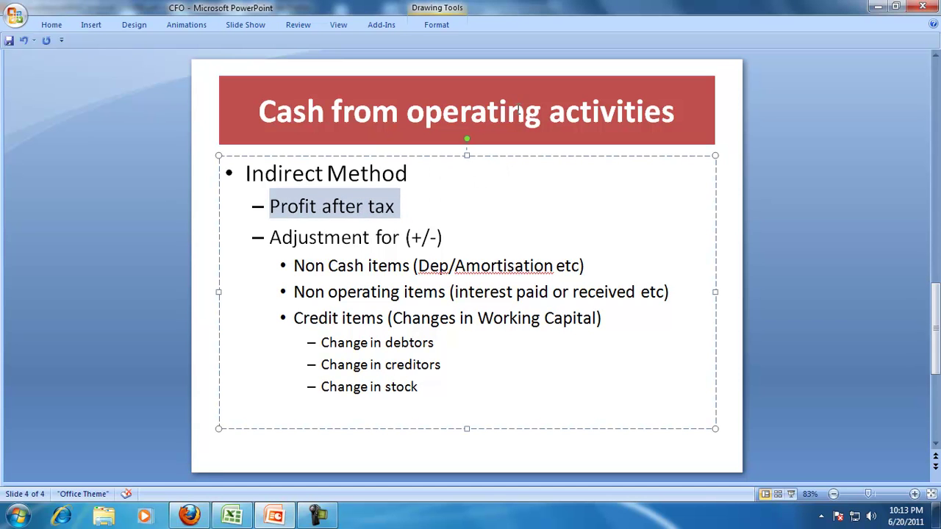
left_click(449, 220)
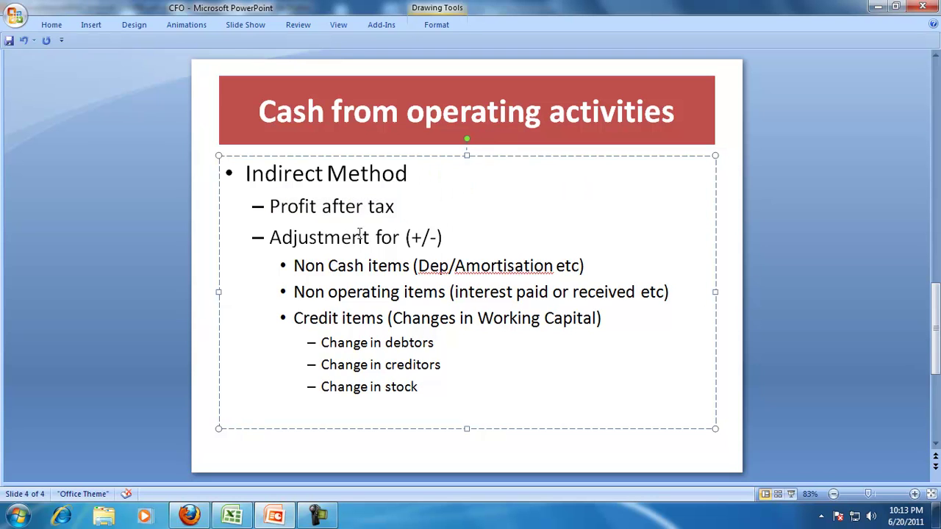
left_click_drag(328, 265, 396, 264)
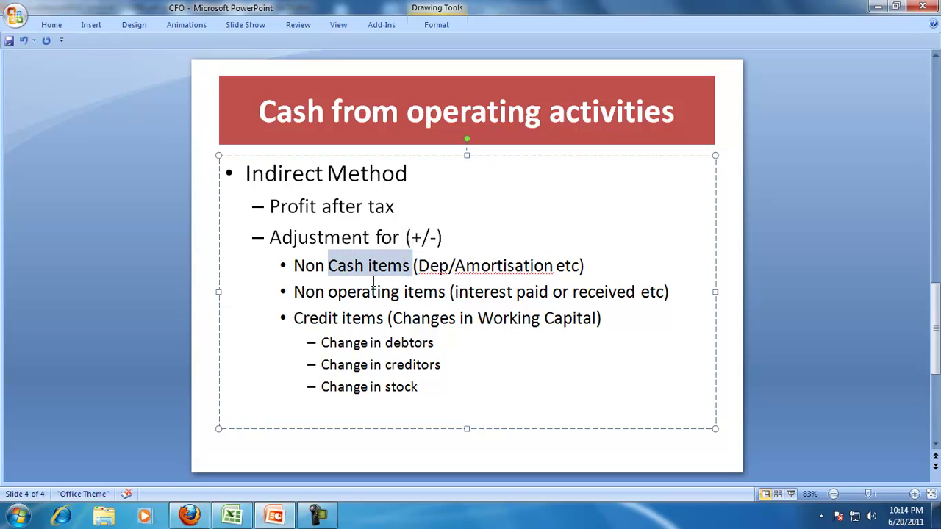
left_click(339, 295)
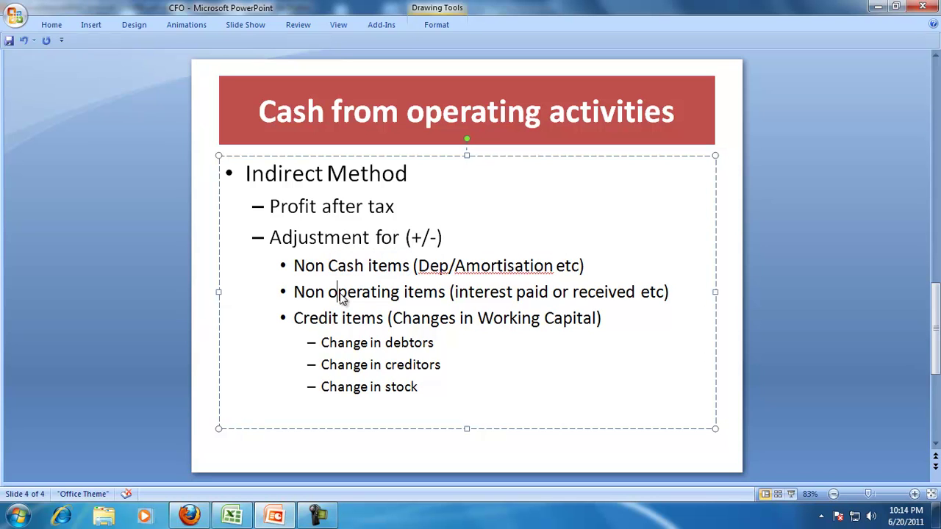
left_click(341, 317)
left_click_drag(270, 210, 414, 211)
left_click(414, 211)
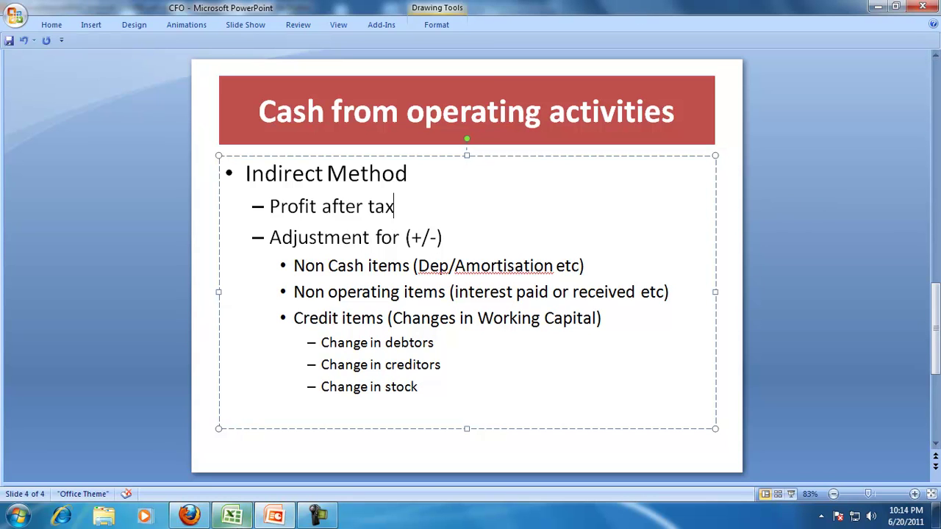
In the cash flow workbook, clear H5:I14, L5:L9 and O5:O13 on the CFO sheet.
left_click(234, 520)
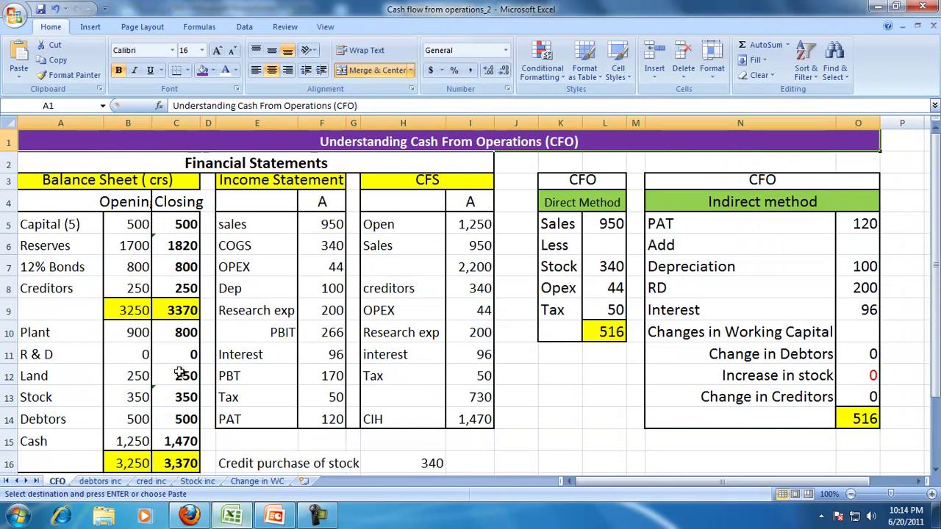
left_click(387, 226)
left_click_drag(387, 226, 479, 417)
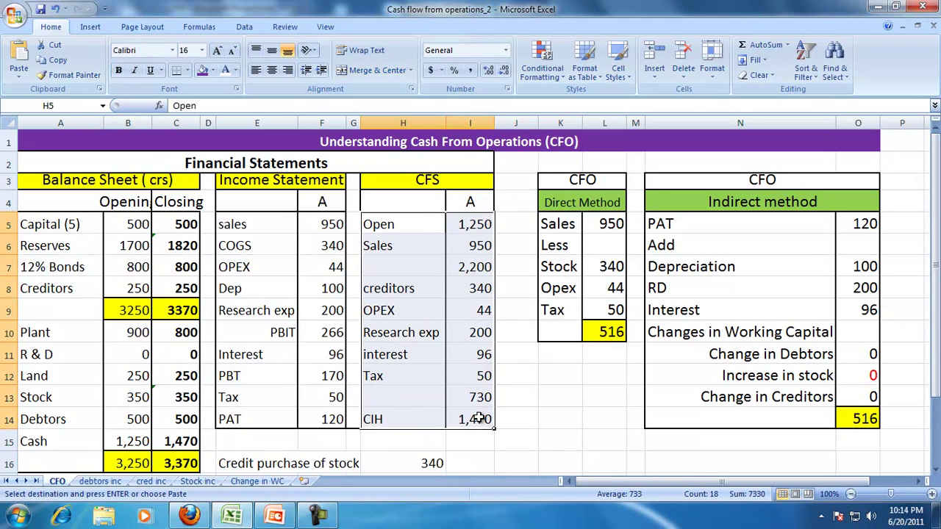
key("Delete")
left_click_drag(604, 224, 605, 309)
key("Delete")
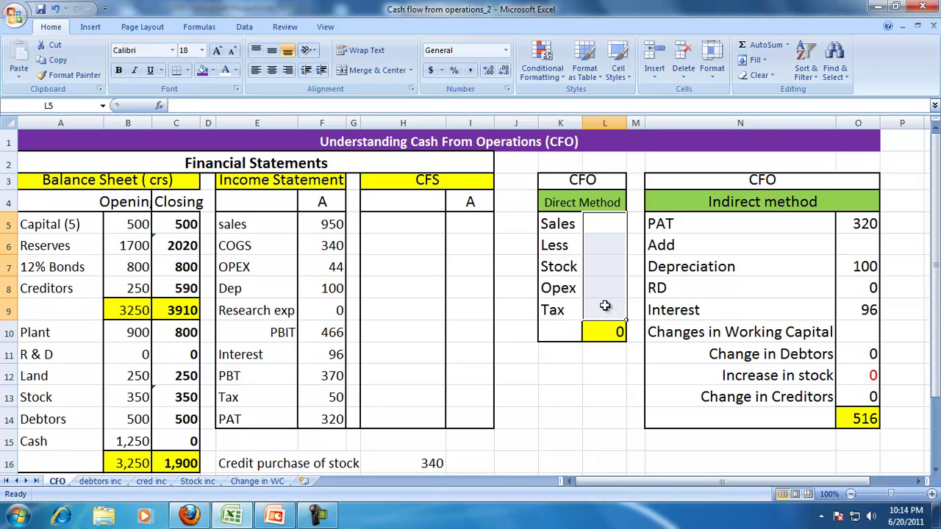
left_click(857, 224)
left_click_drag(857, 224, 847, 393)
key("Delete")
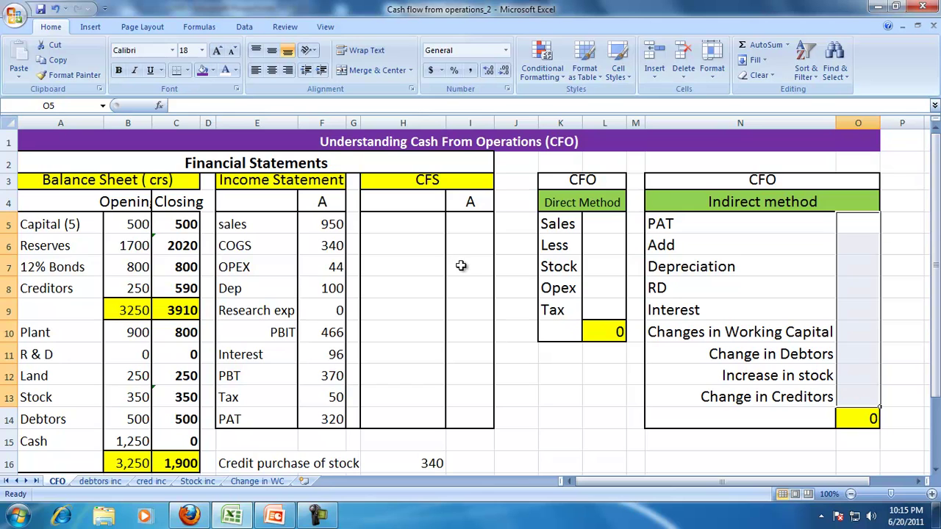
Undo the three clears to restore the CFS table and both method columns.
left_click(74, 179)
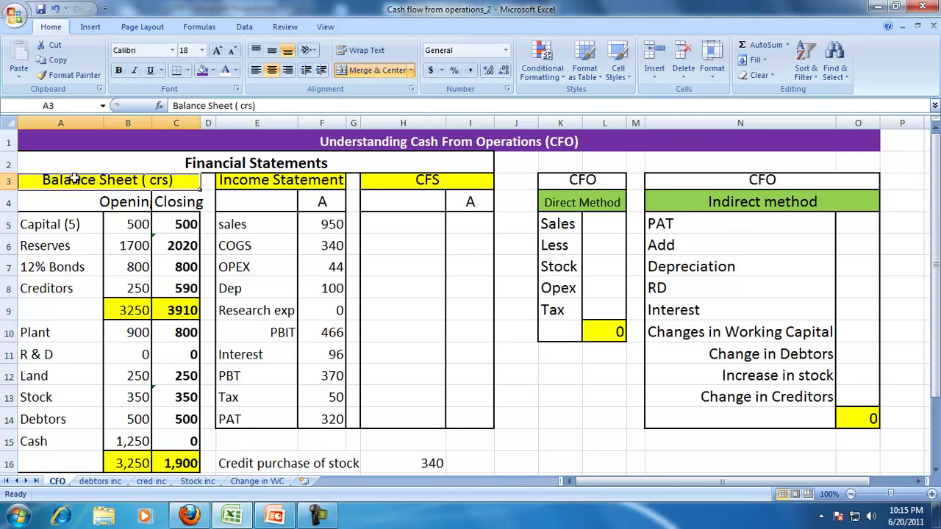
left_click(232, 181)
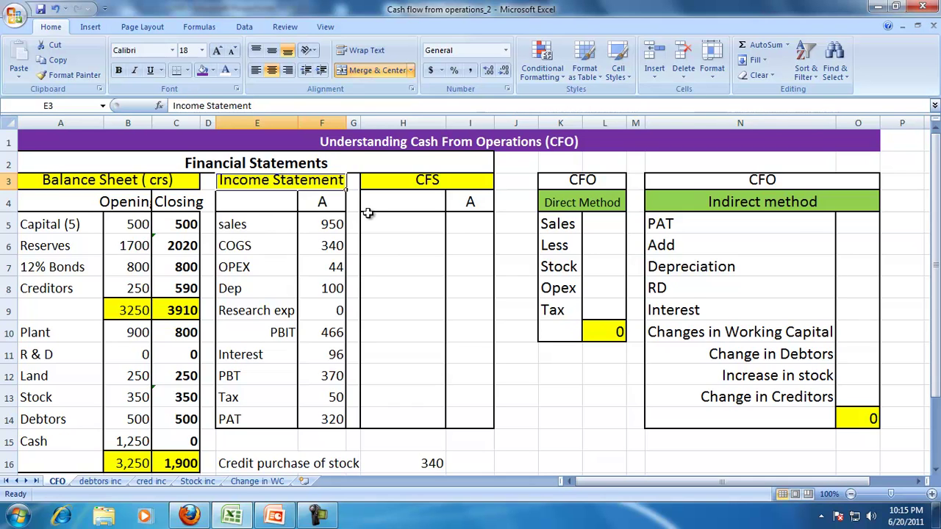
left_click(57, 10)
left_click(58, 10)
left_click(57, 10)
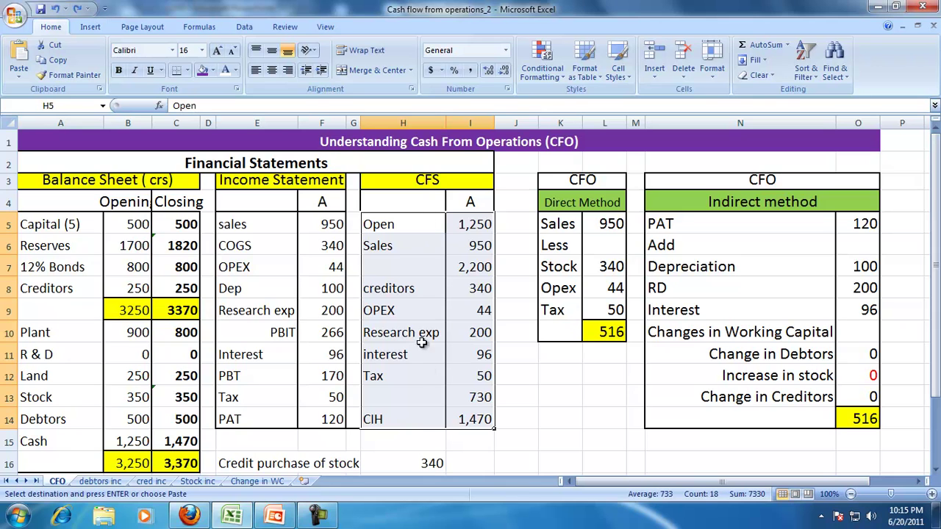
Clear the Direct Method values L5:L9 and Indirect method values O5:O13 again.
left_click(384, 231)
left_click(389, 247)
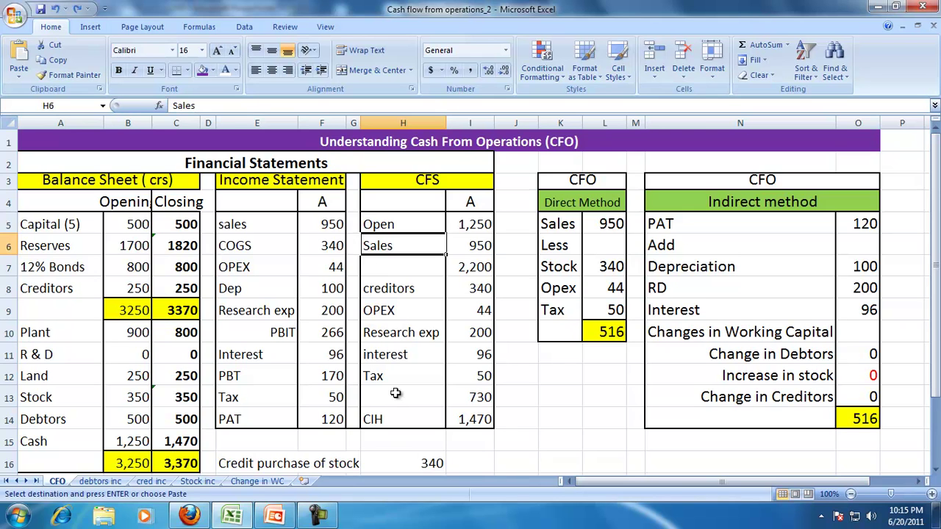
left_click_drag(598, 224, 598, 304)
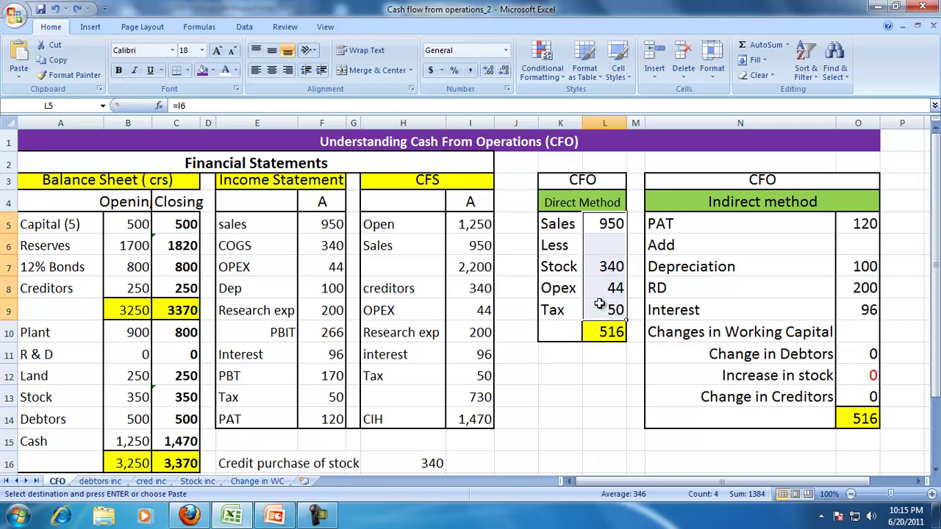
key("Delete")
left_click(857, 224)
left_click_drag(857, 223, 855, 375)
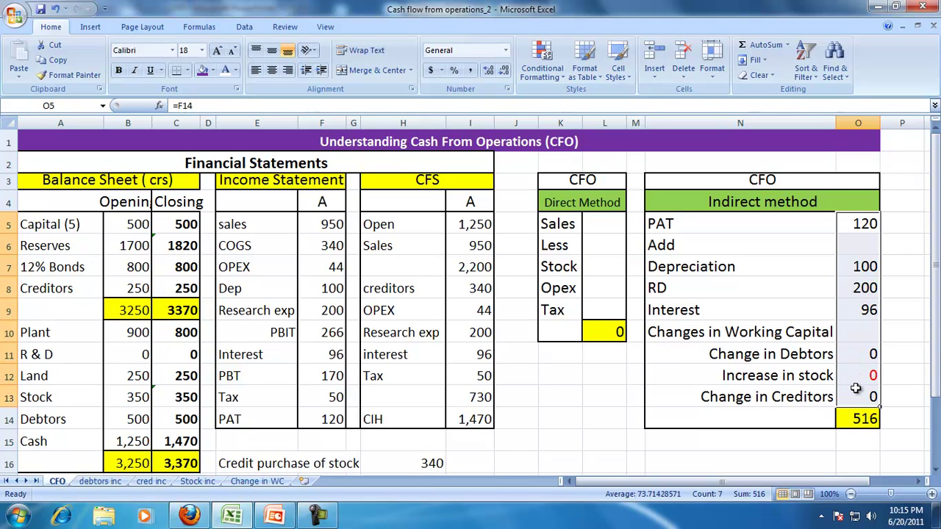
key("Delete")
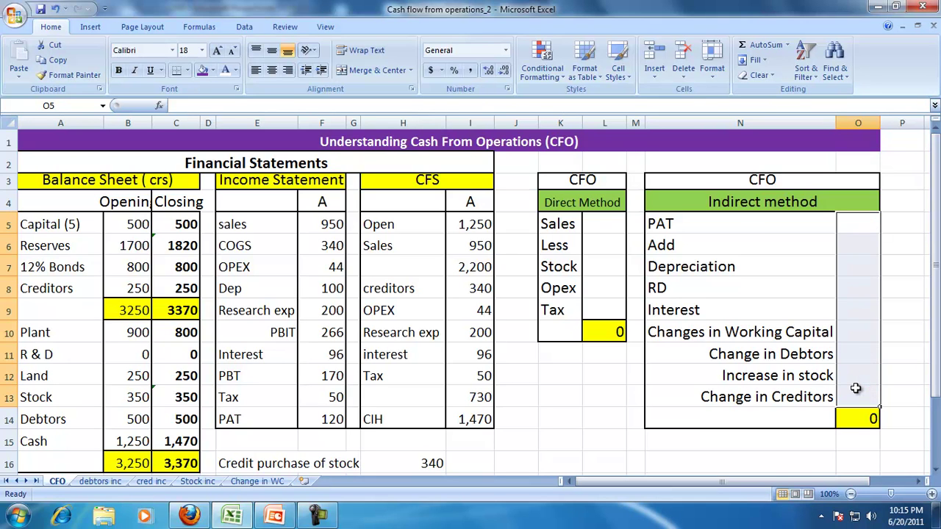
Link Direct Method Sales in L5 to =I6 and the creditors payment in L7 to =I8 (340).
left_click(599, 224)
type("=")
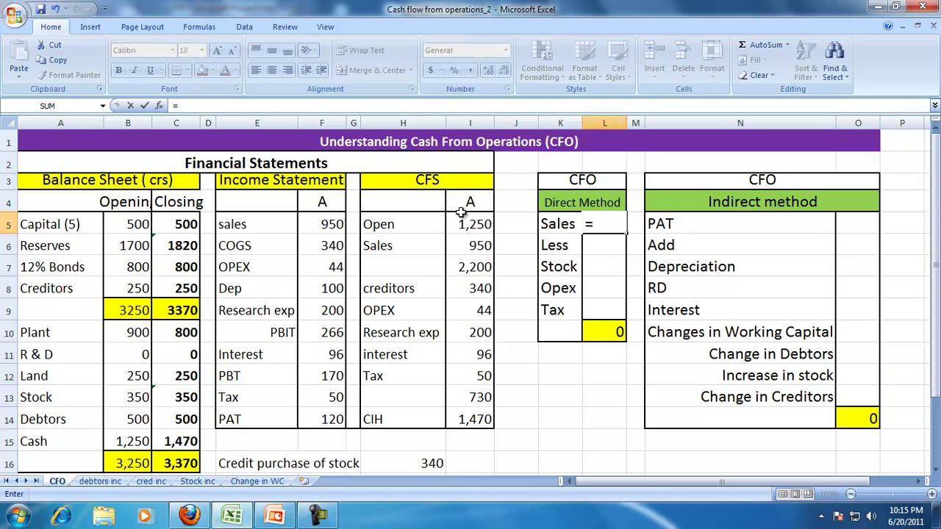
left_click(463, 247)
key("Return")
key("Return")
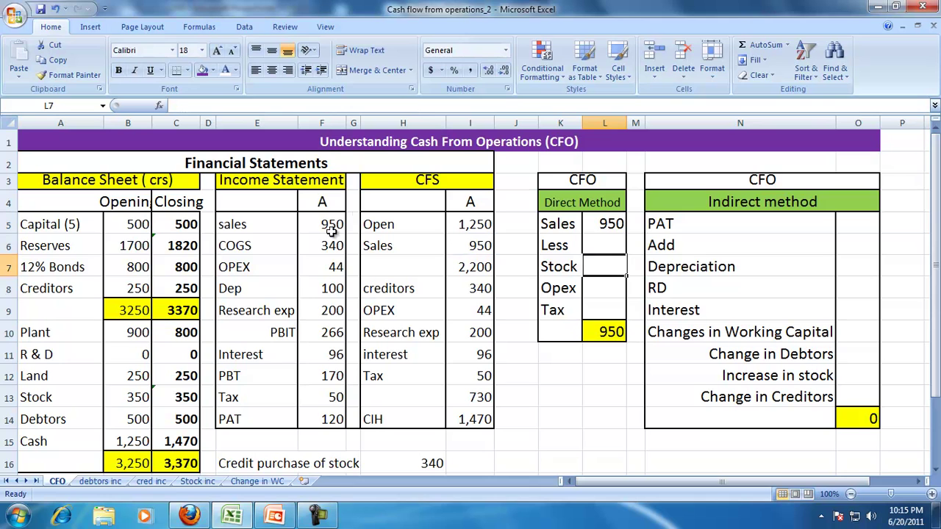
type("=")
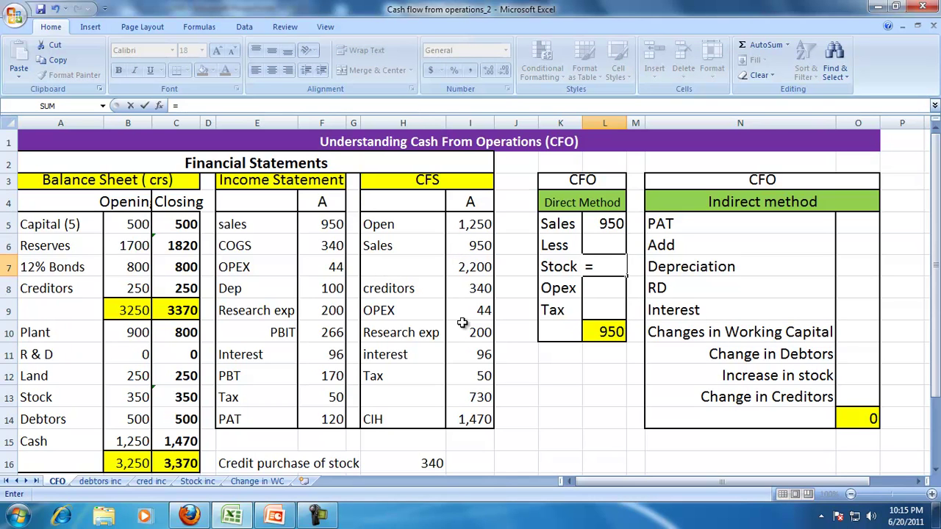
left_click(469, 288)
key("Return")
Rename the Stock label in K7 to Creditors and narrow column J.
key("Up")
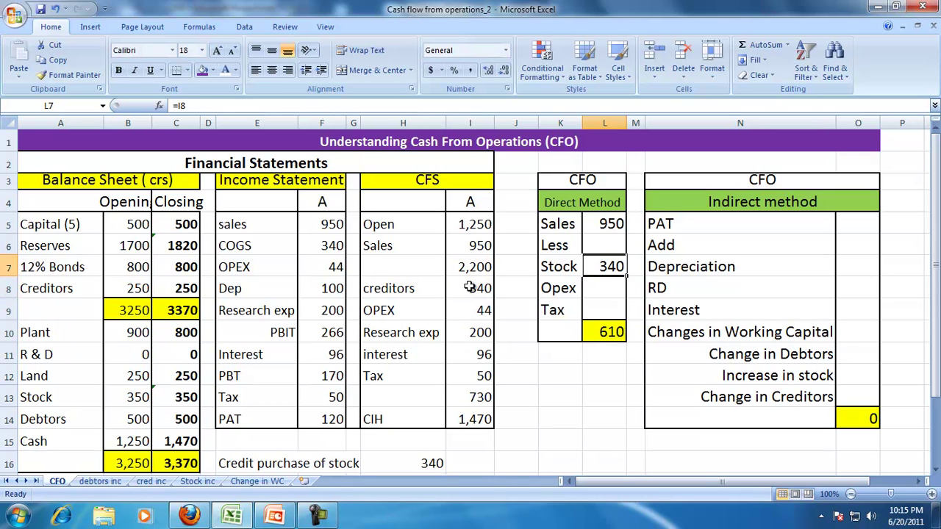
key("Left")
type("Credit")
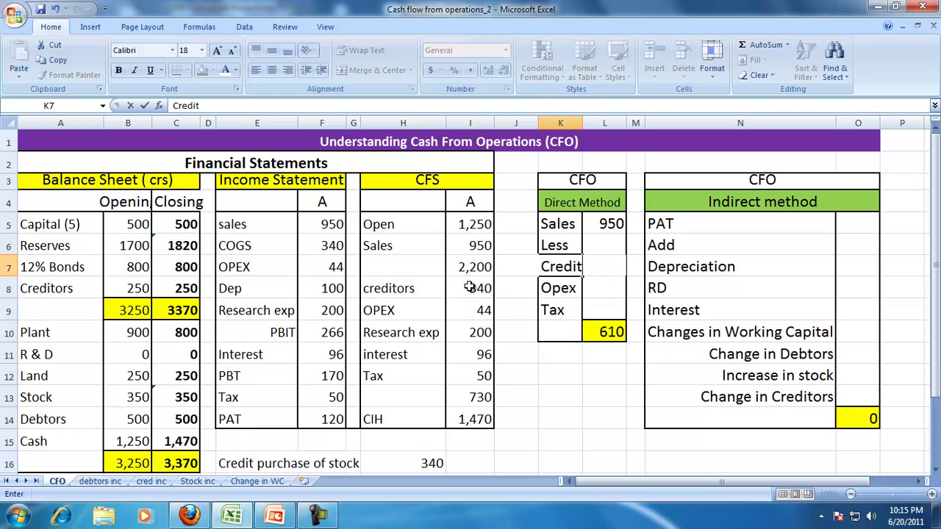
type("ors")
key("Return")
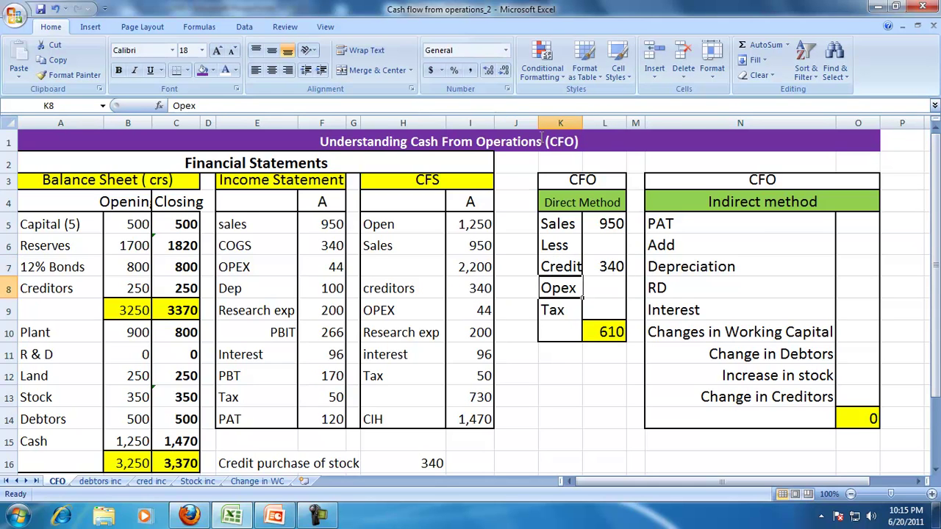
left_click_drag(539, 119, 588, 131)
Link Opex in L8 to =I9 (44) and Tax in L9 to =I12 (50), totalling 516.
left_click(604, 288)
type("=")
left_click(469, 311)
key("Return")
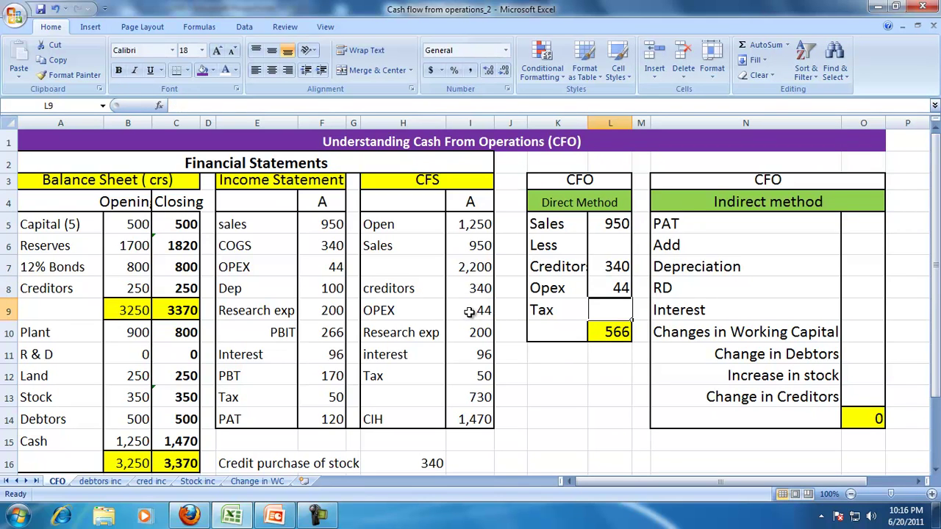
left_click(431, 332)
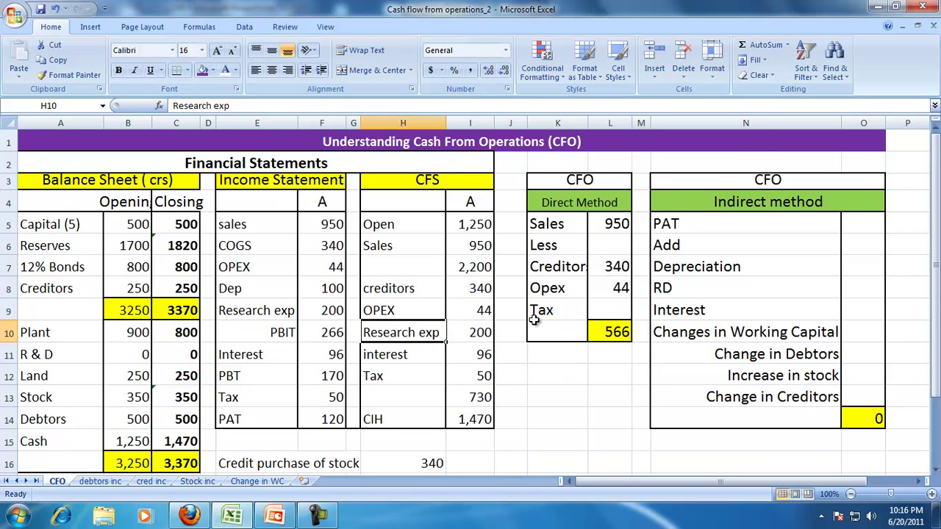
left_click(598, 308)
type("=")
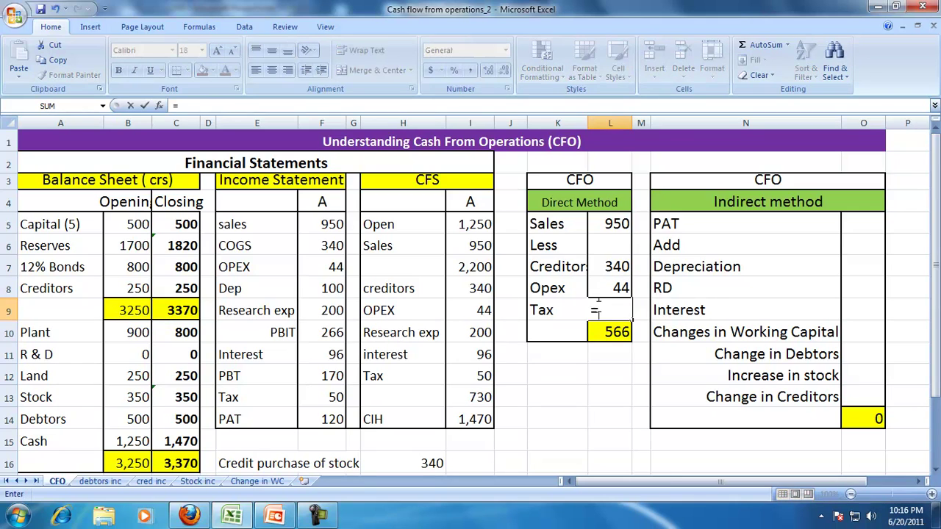
left_click(471, 373)
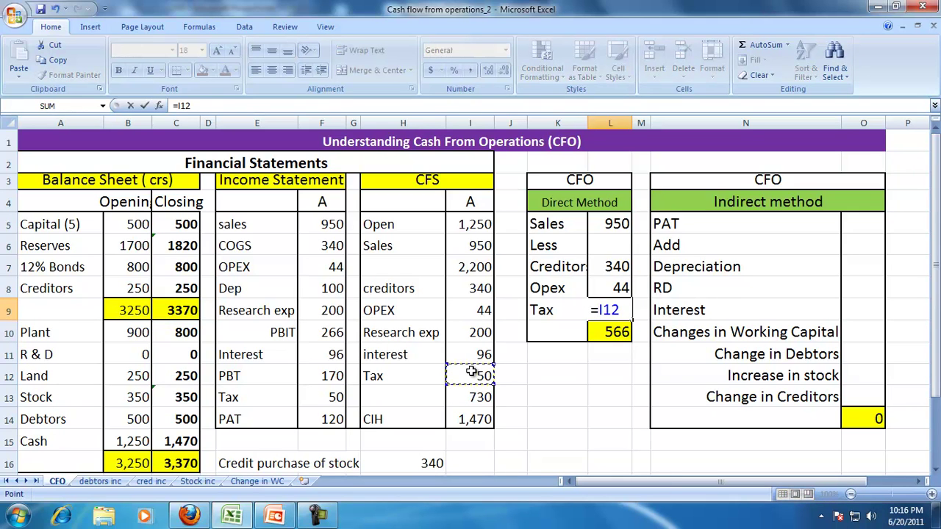
key("Return")
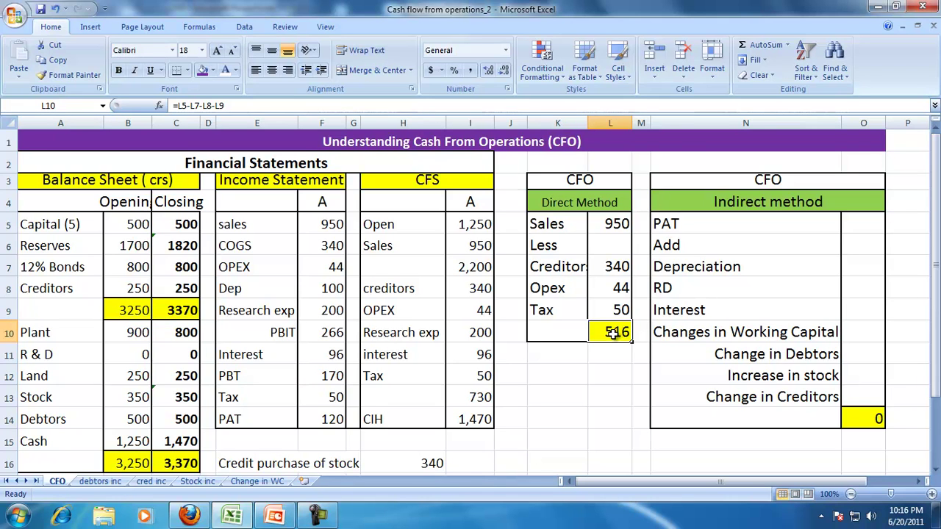
Check the Sales, Creditors, Opex and Tax formulas in the Direct Method.
left_click(596, 217)
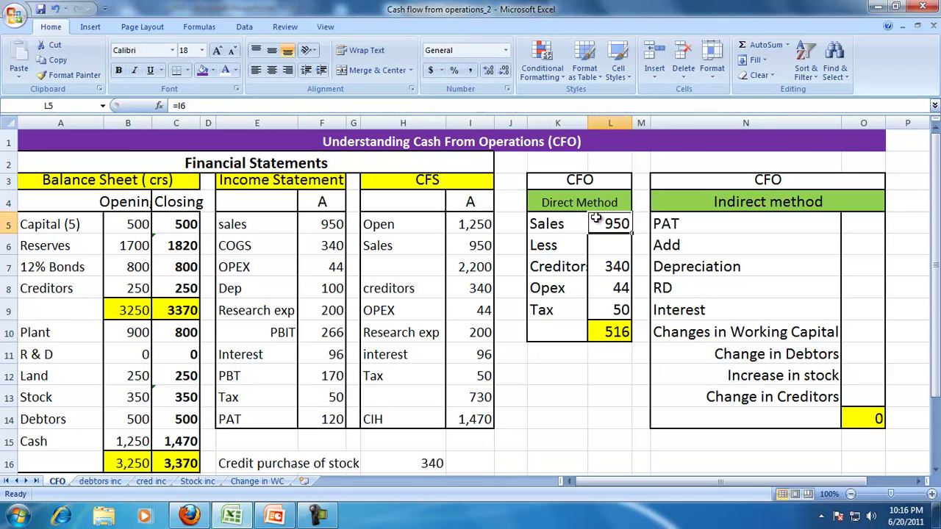
left_click(608, 269)
left_click(609, 289)
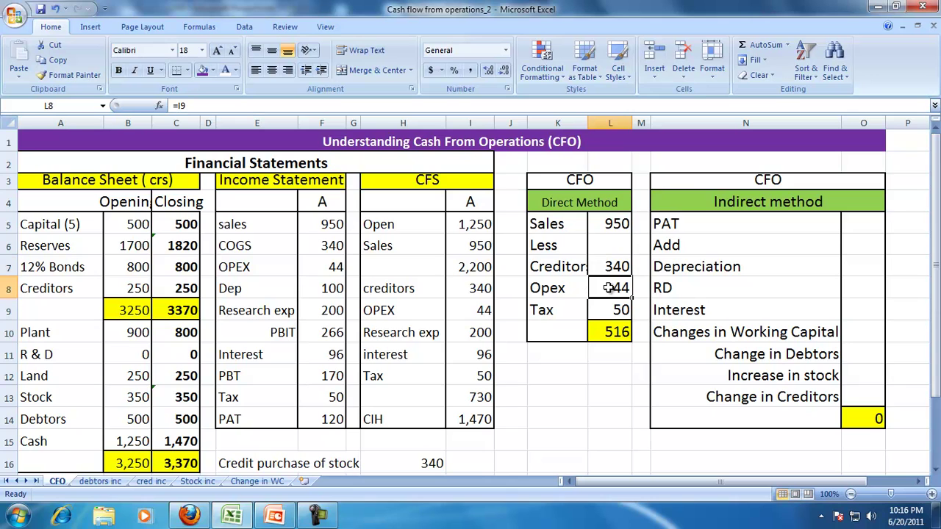
left_click(605, 311)
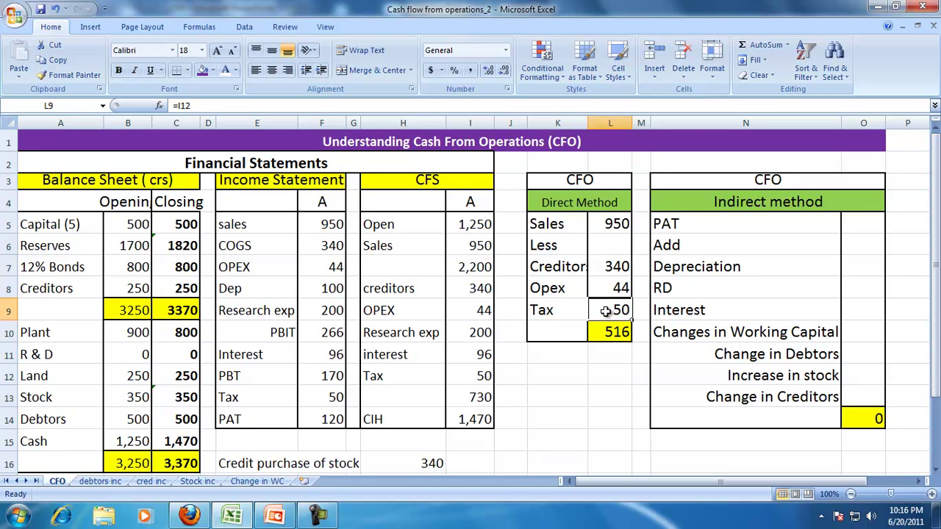
left_click(717, 200)
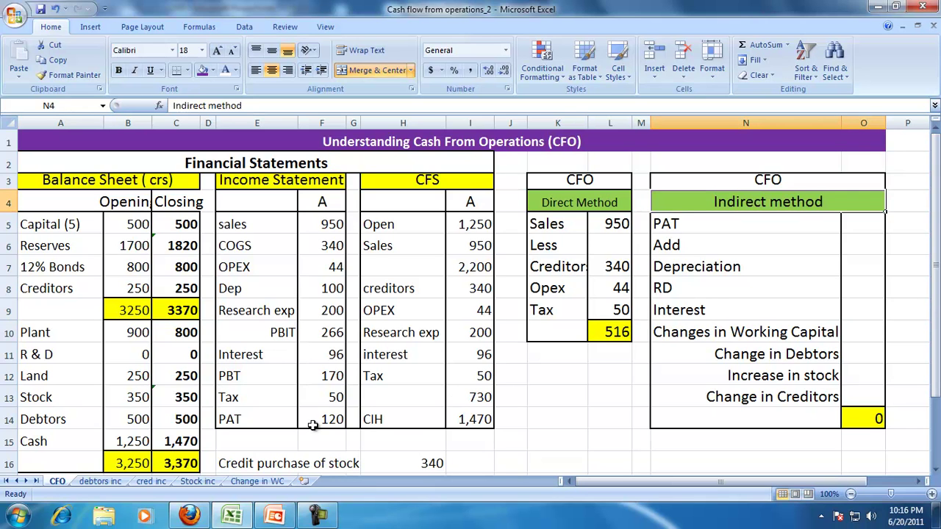
Link Indirect method PAT to =F14 (120) and Depreciation to =F8 (100).
left_click(840, 228)
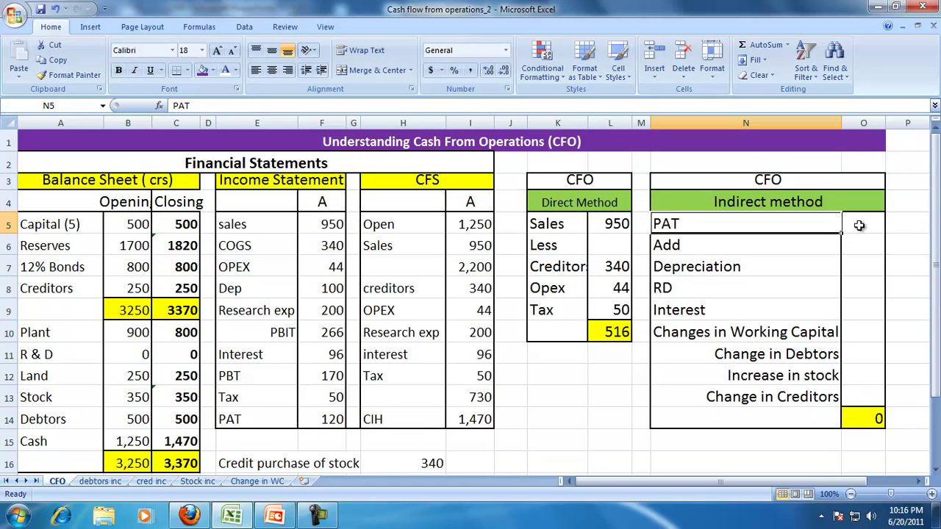
left_click(863, 224)
type("=")
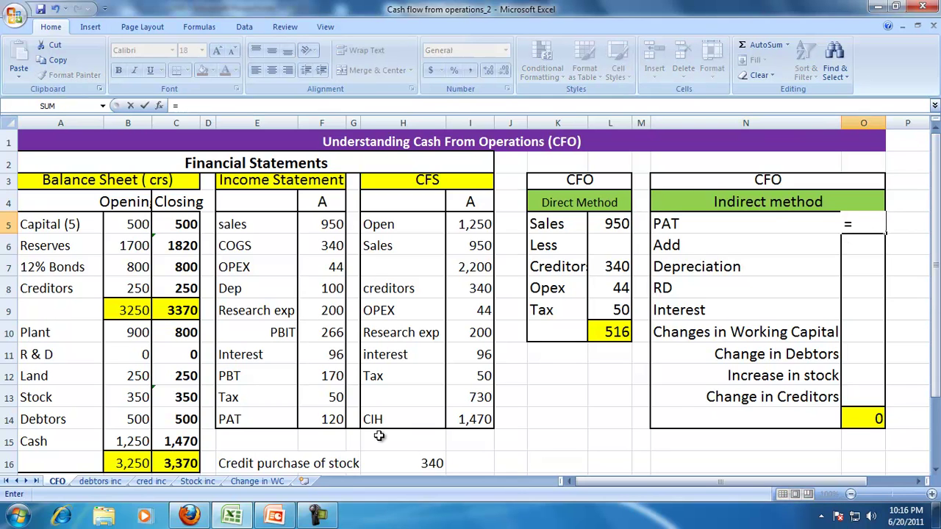
left_click(312, 420)
key("Return")
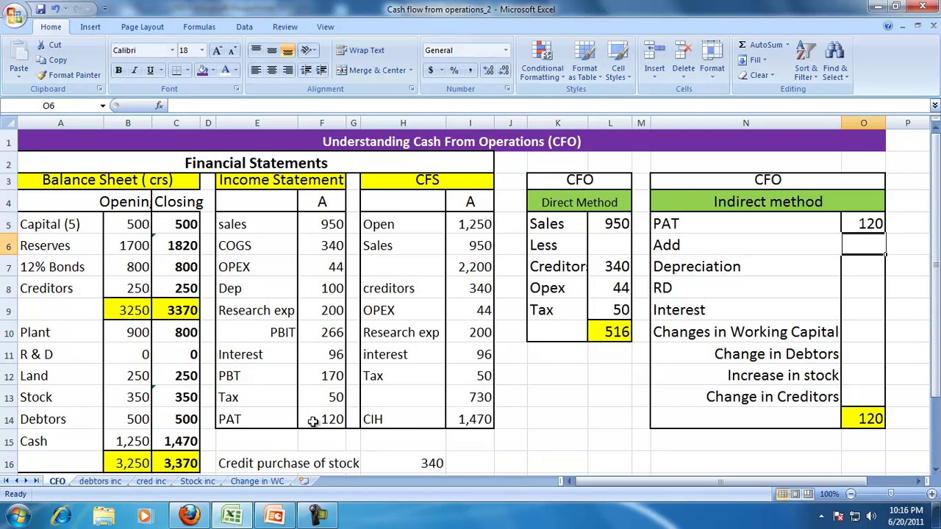
key("Down")
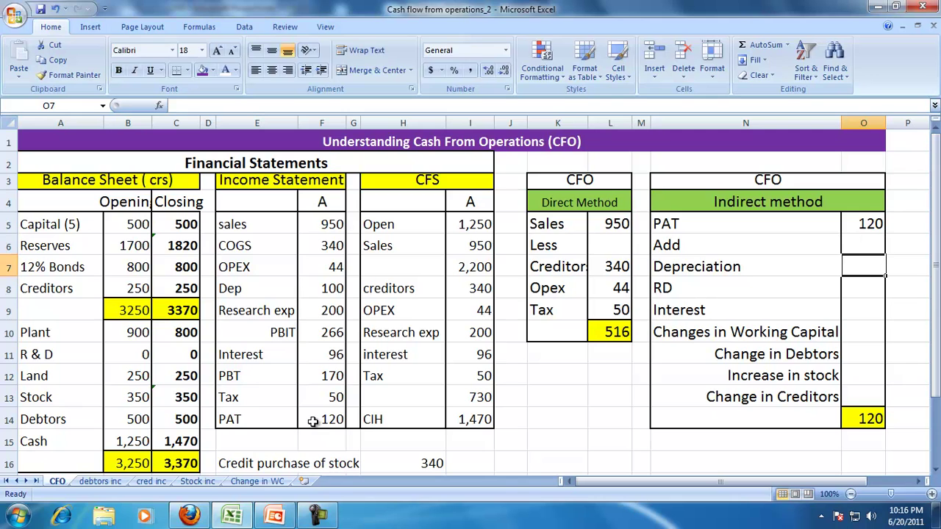
type("=")
left_click(314, 292)
key("Return")
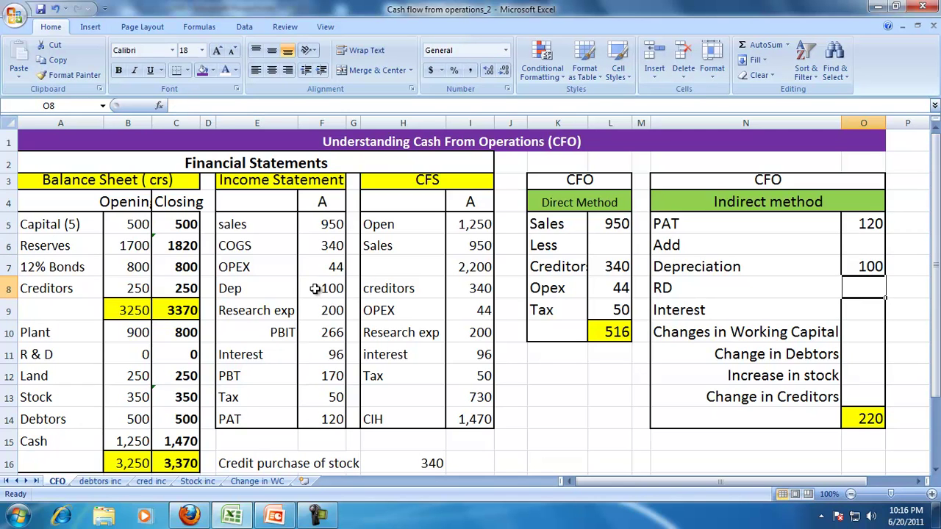
Link RD to =F9 (200) and Interest to =F11 (96), bringing the total to 516.
type("=")
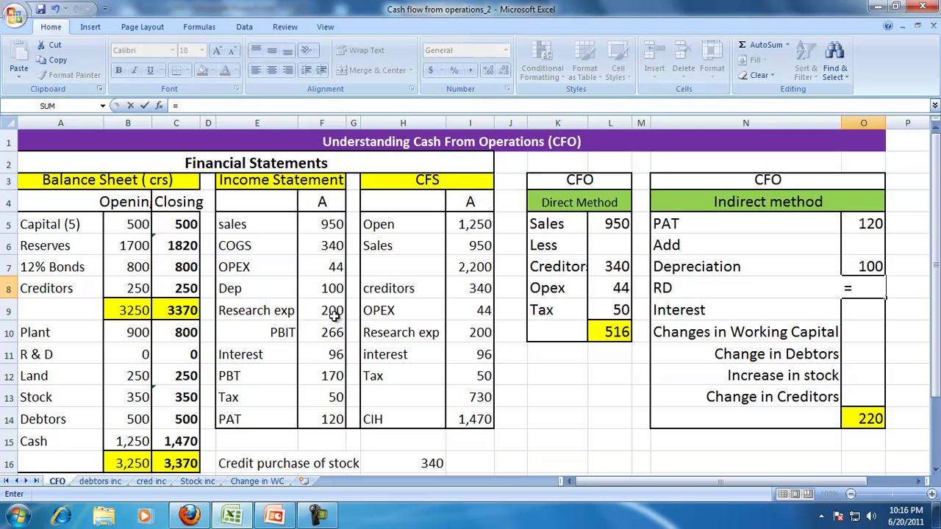
left_click(332, 313)
key("Return")
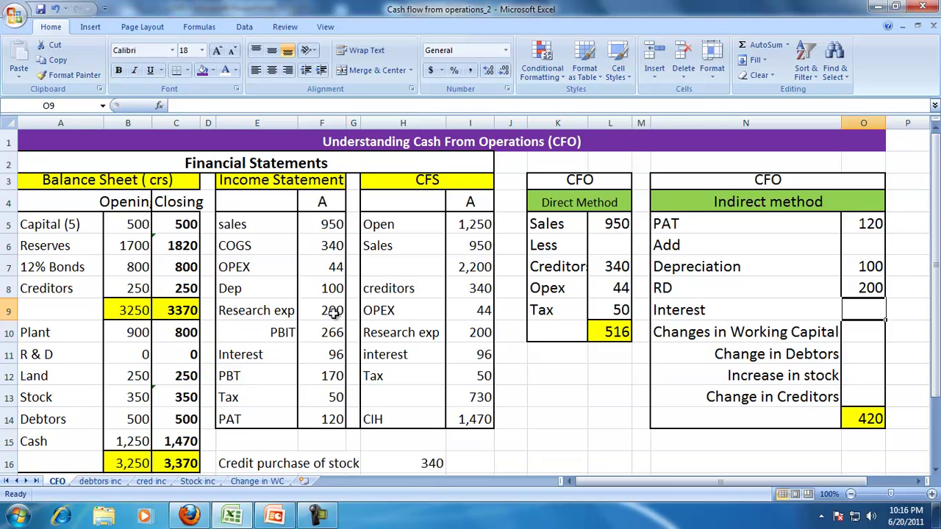
type("=")
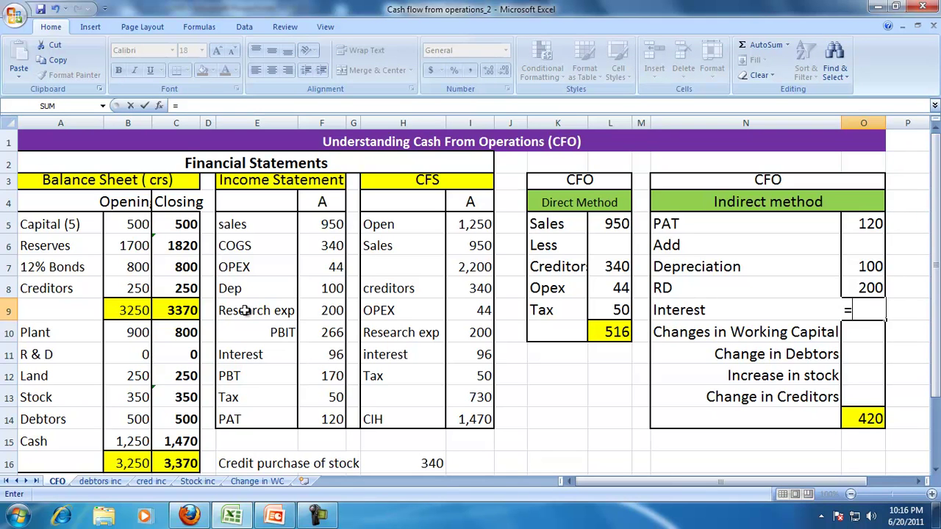
left_click(316, 355)
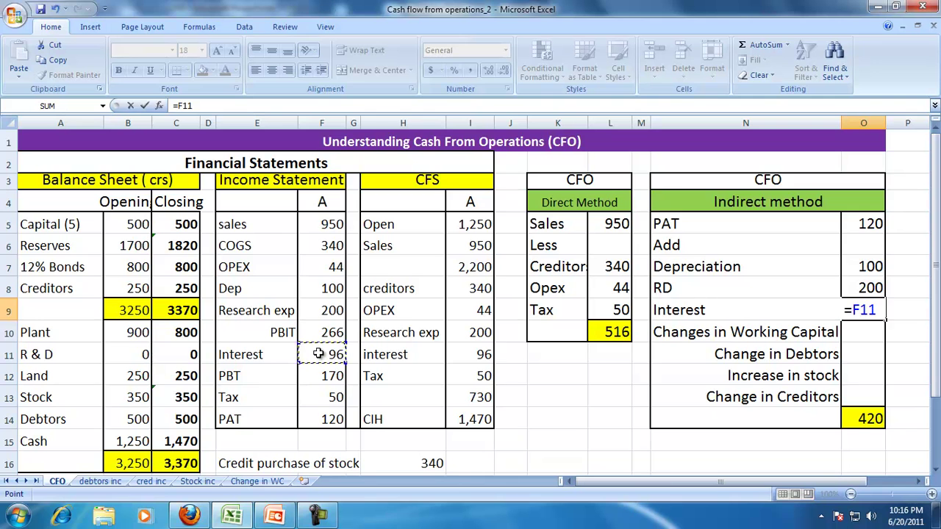
key("Return")
left_click_drag(275, 185, 294, 375)
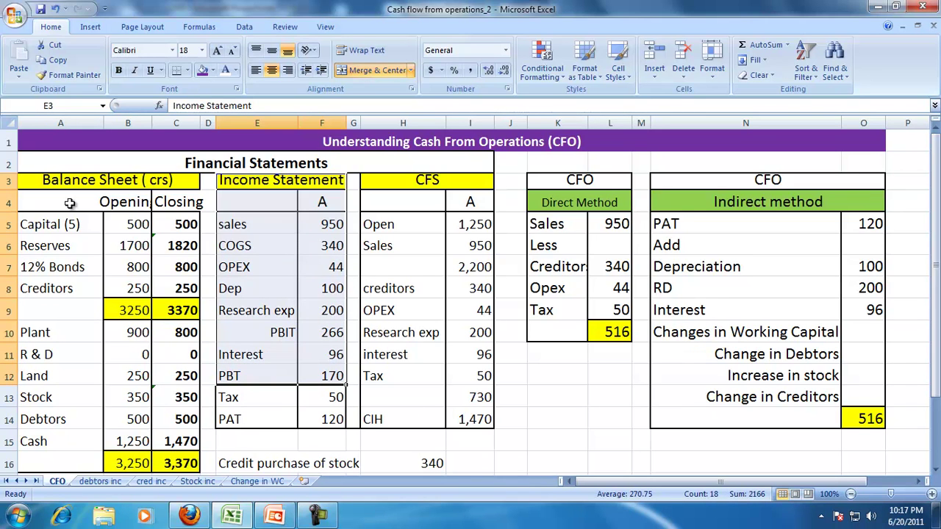
Highlight the Balance Sheet block and its Creditors, Stock and Debtors rows.
left_click(76, 180)
left_click_drag(76, 180, 95, 341)
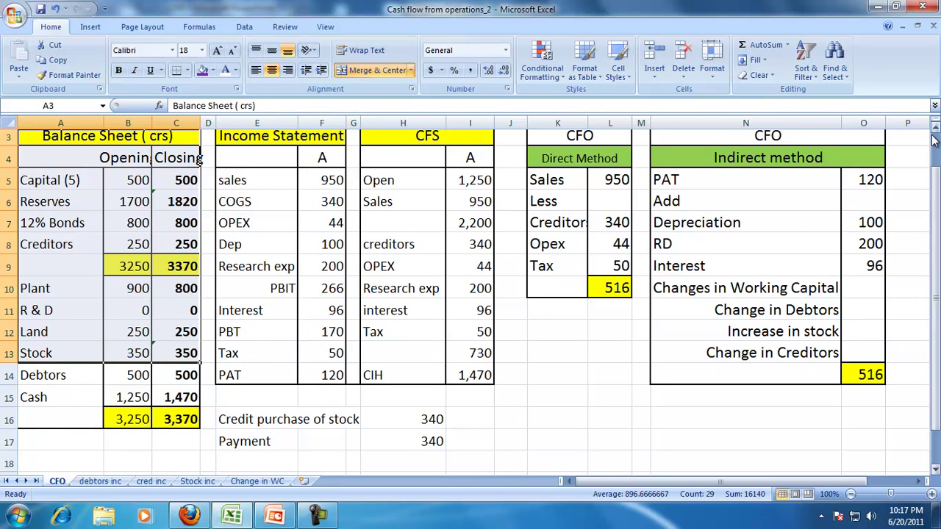
left_click(934, 125)
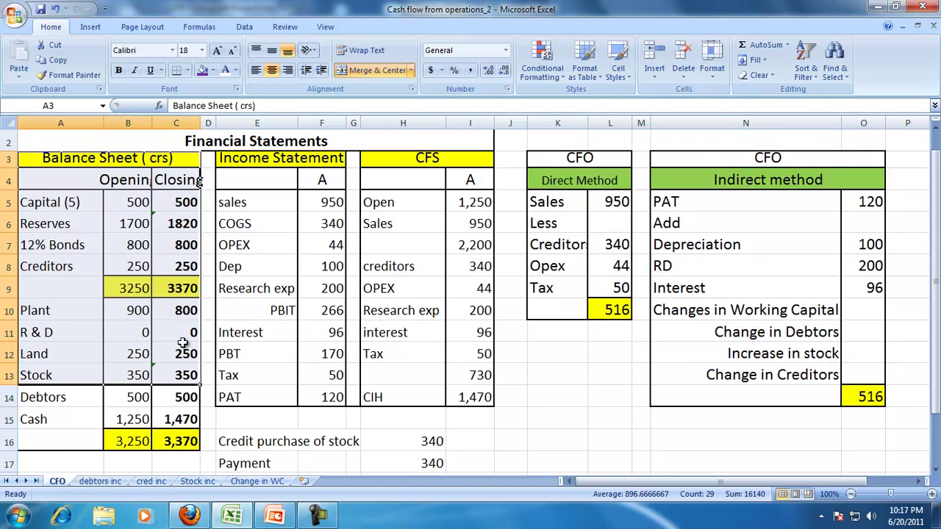
left_click(48, 267)
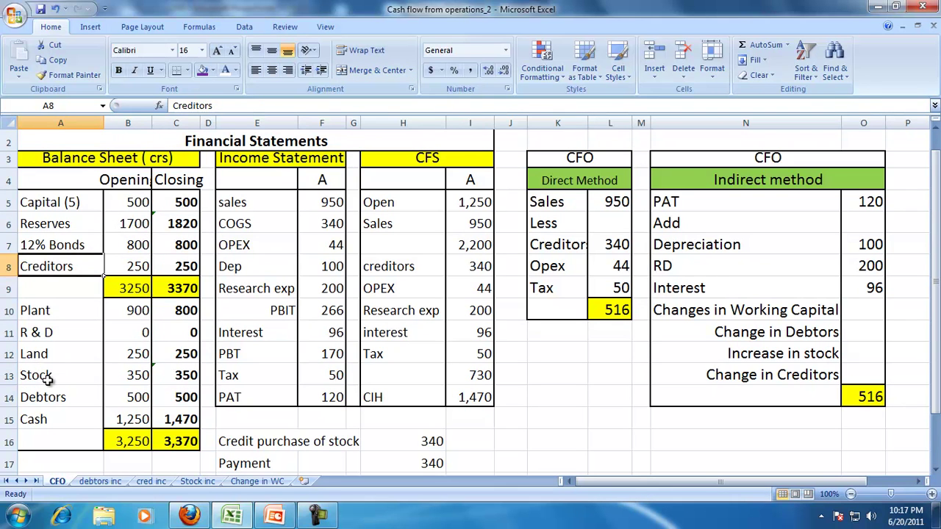
left_click(47, 380)
left_click(46, 398)
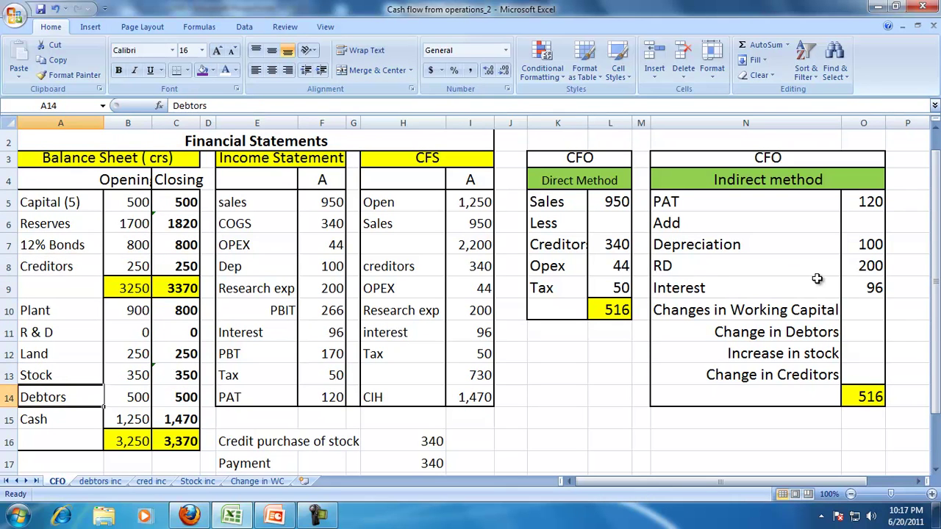
Enter change in debtors =B14-C14 in O11 and change in stock =B13-C13 in O12.
left_click(854, 336)
type("=")
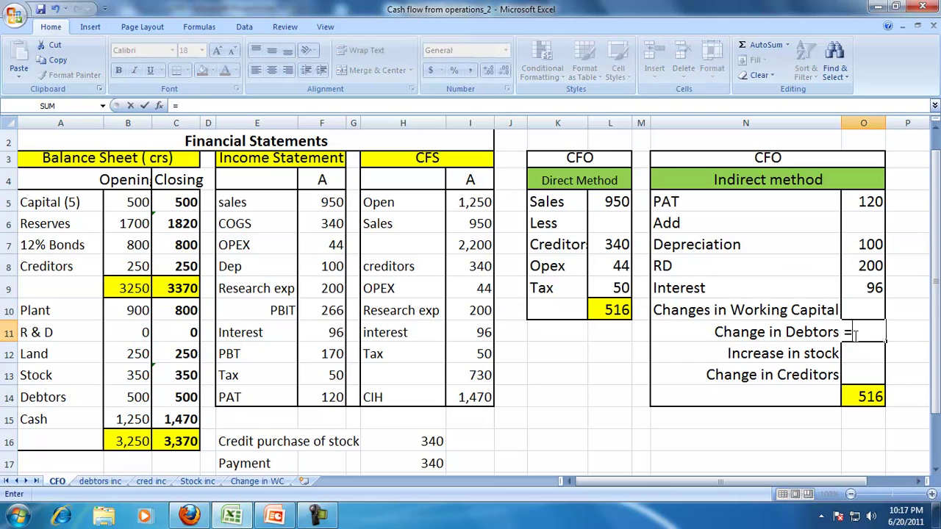
left_click(137, 397)
type("-")
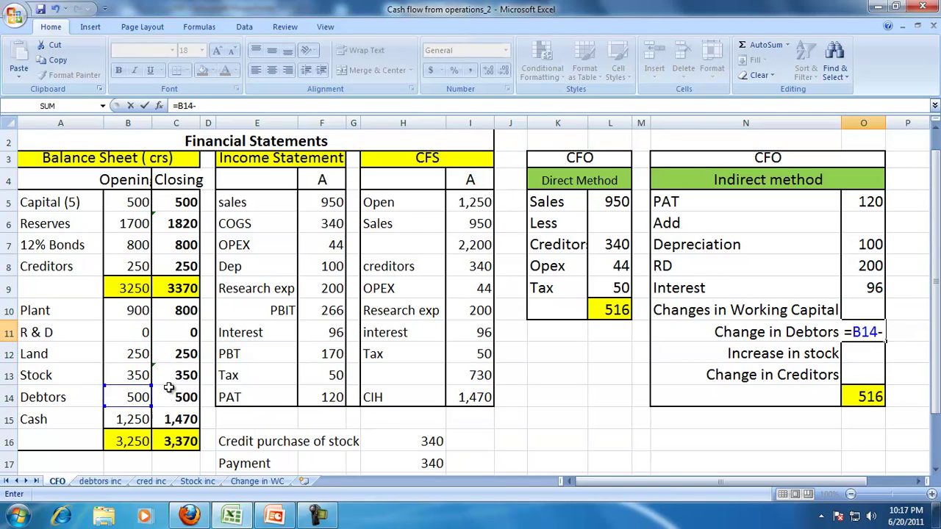
left_click(169, 403)
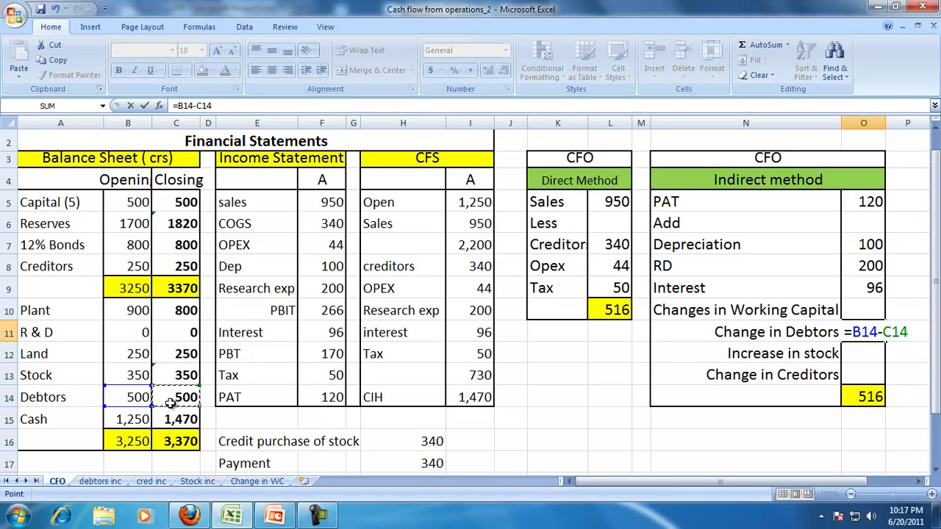
key("Return")
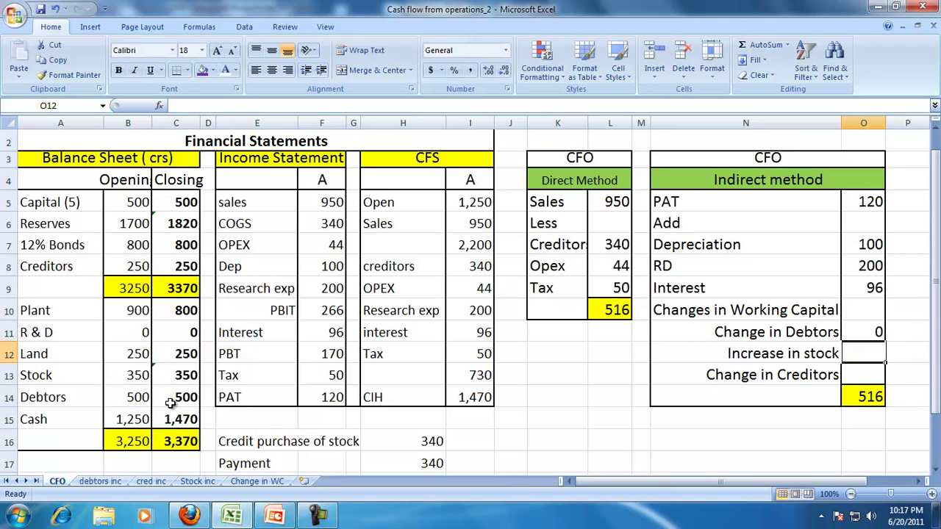
type("=")
left_click(138, 375)
type("-")
left_click(168, 376)
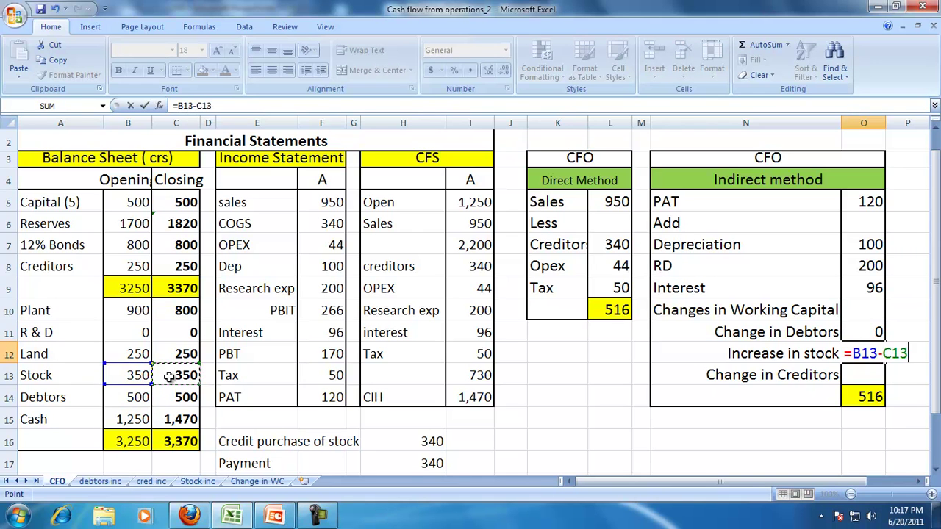
key("Return")
Enter change in creditors =B8-C8 in O13, keeping CFO at 516.
type("=")
left_click(125, 267)
type("-")
left_click(184, 268)
key("Return")
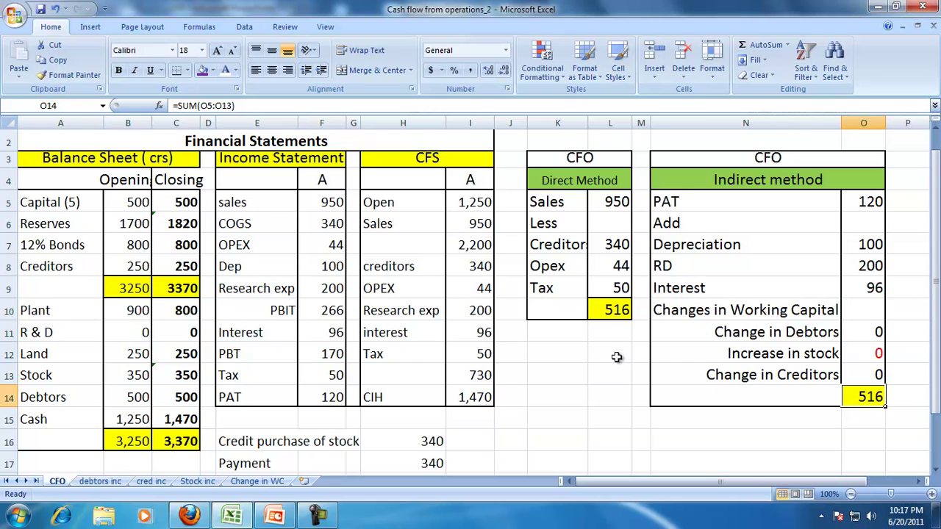
Review the Direct Method and Indirect method headings and their item labels.
left_click(577, 182)
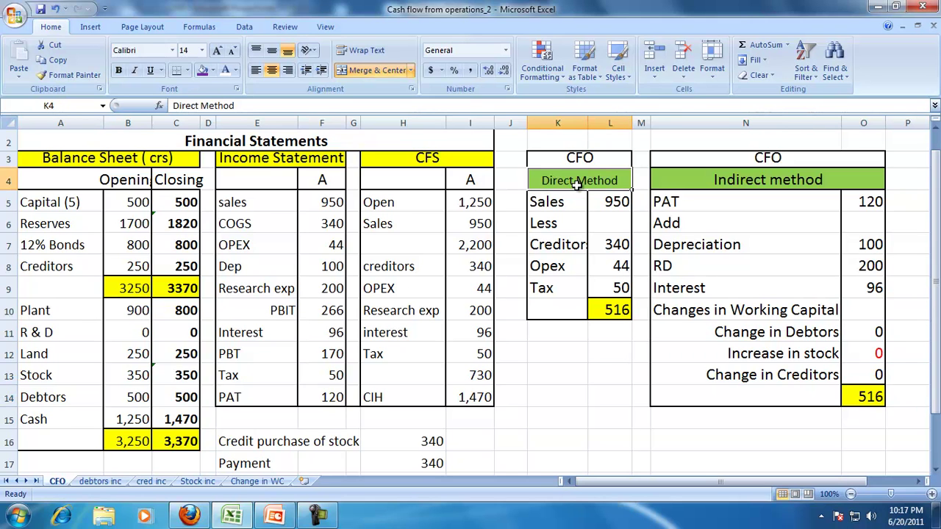
left_click(558, 201)
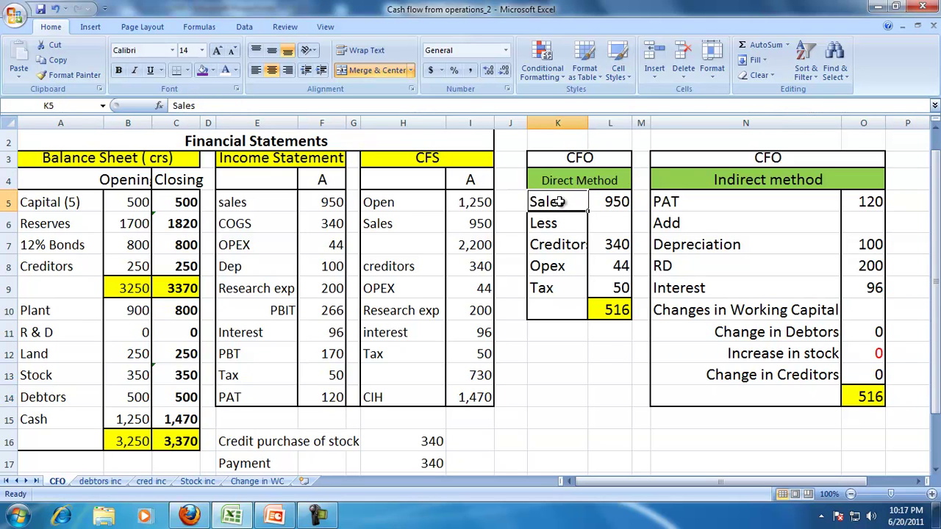
left_click_drag(551, 244, 546, 310)
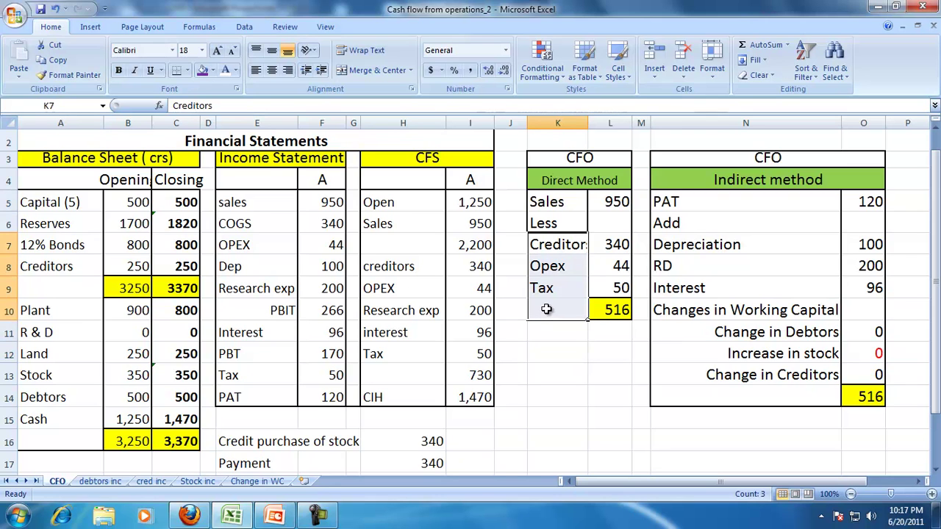
left_click(717, 183)
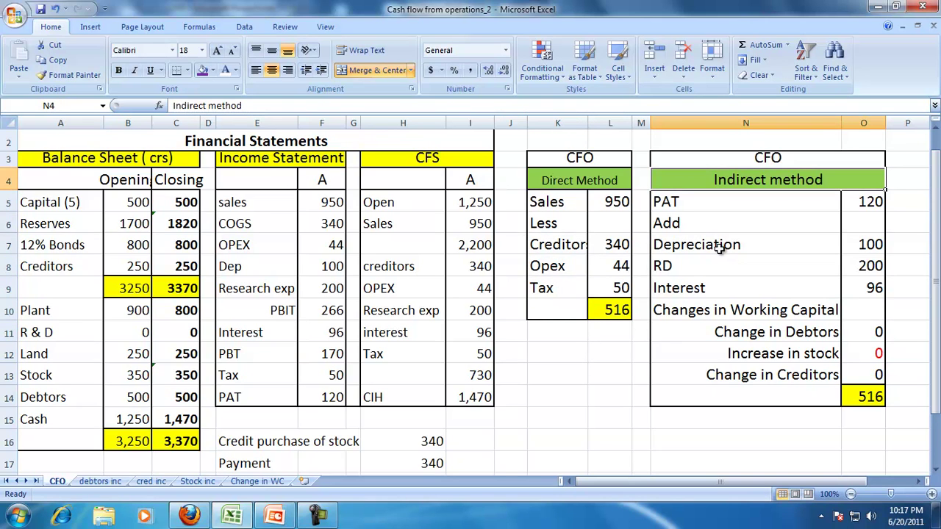
left_click(675, 204)
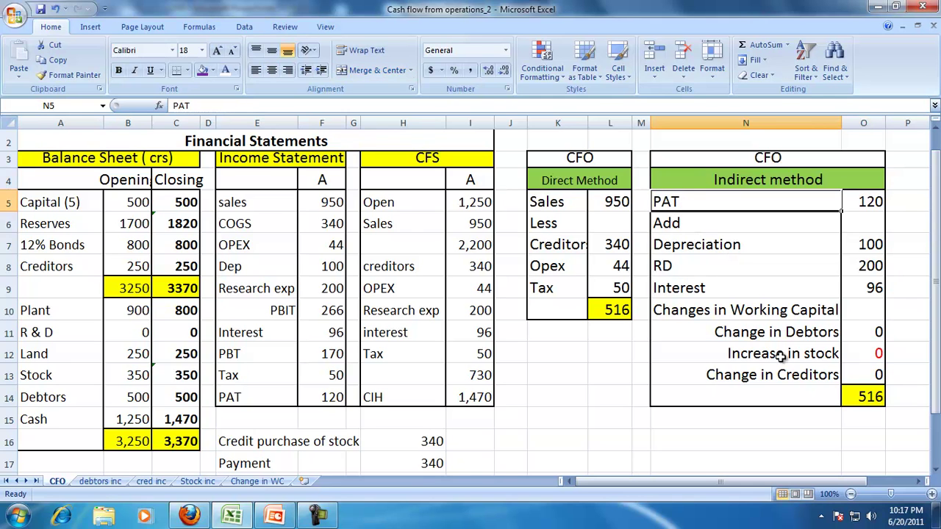
Label both 516 totals 'CFO' in N14 and K10, then check the total formulas.
left_click(822, 396)
type("CFO")
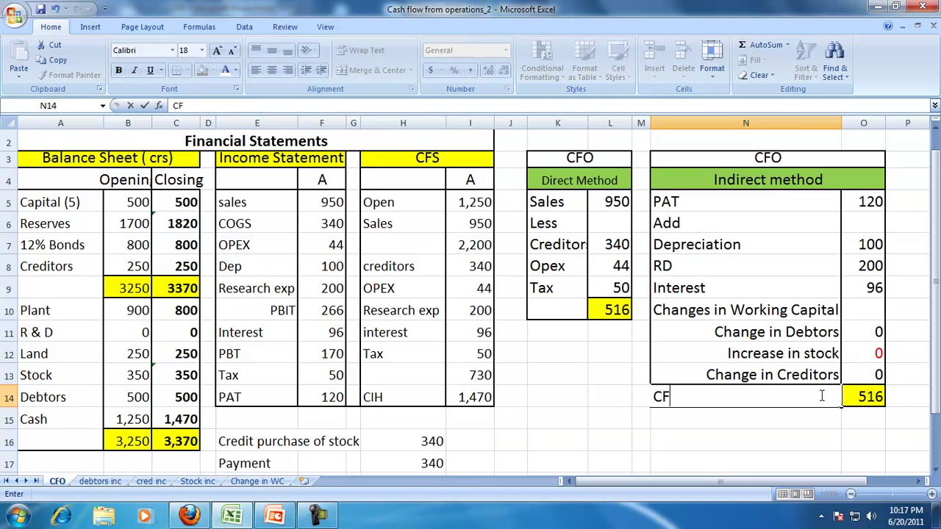
key("Return")
left_click(575, 314)
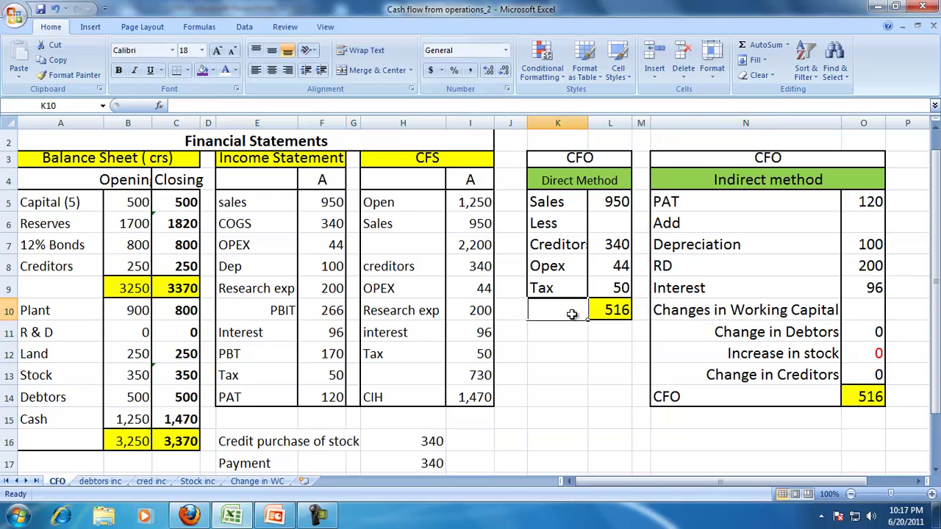
type("CFO")
key("Return")
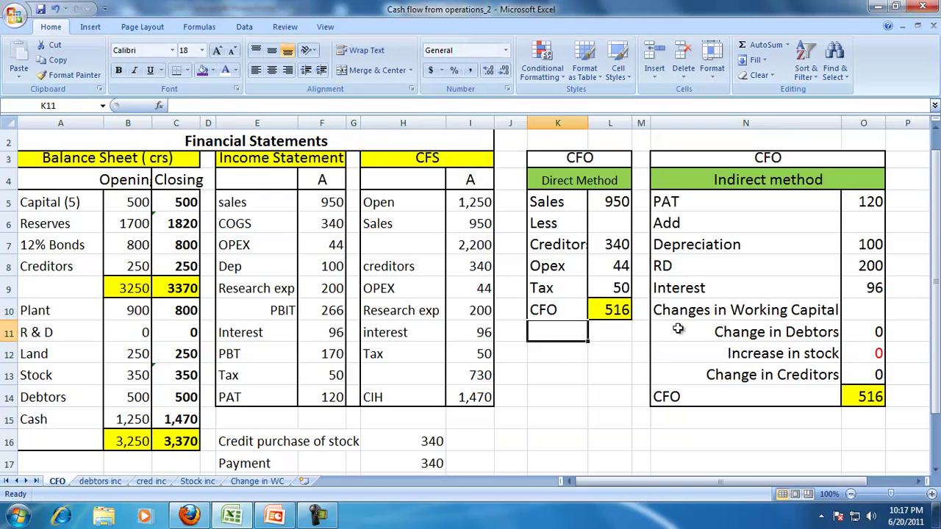
left_click(591, 309)
left_click(848, 396)
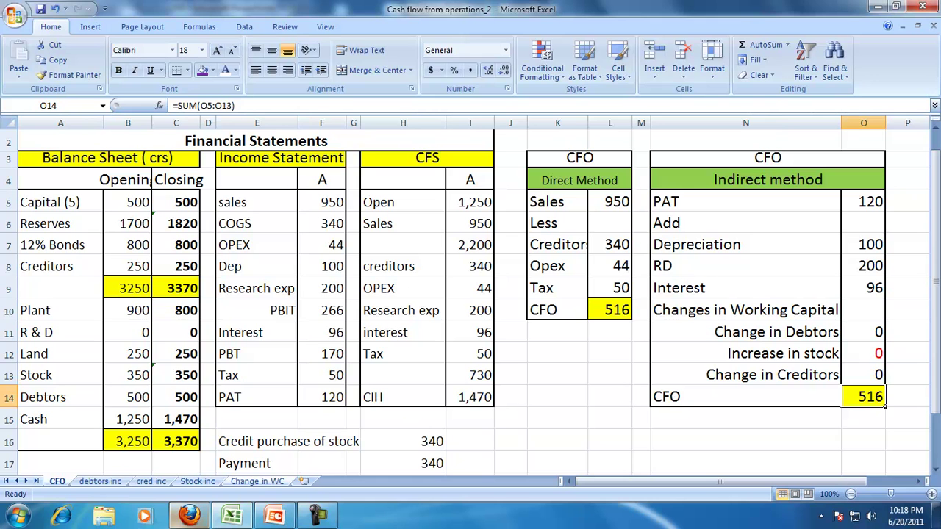
On the debtors inc sheet, clear the direct values L5:L9 and indirect values O5:O13.
left_click(100, 481)
left_click_drag(510, 224, 517, 301)
key("Delete")
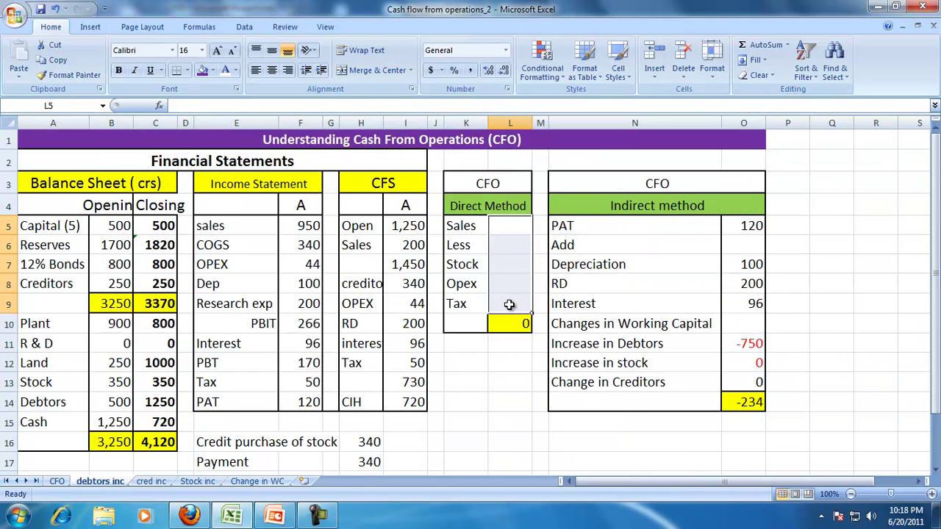
left_click_drag(745, 226, 750, 375)
key("Delete")
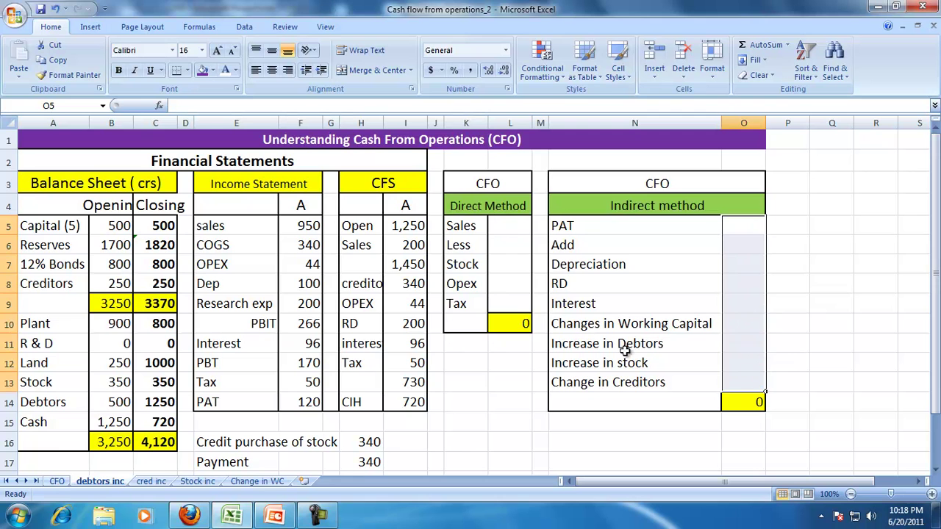
Minimize the ribbon, then return to the debtors inc sheet.
left_click(62, 484)
left_click(324, 403)
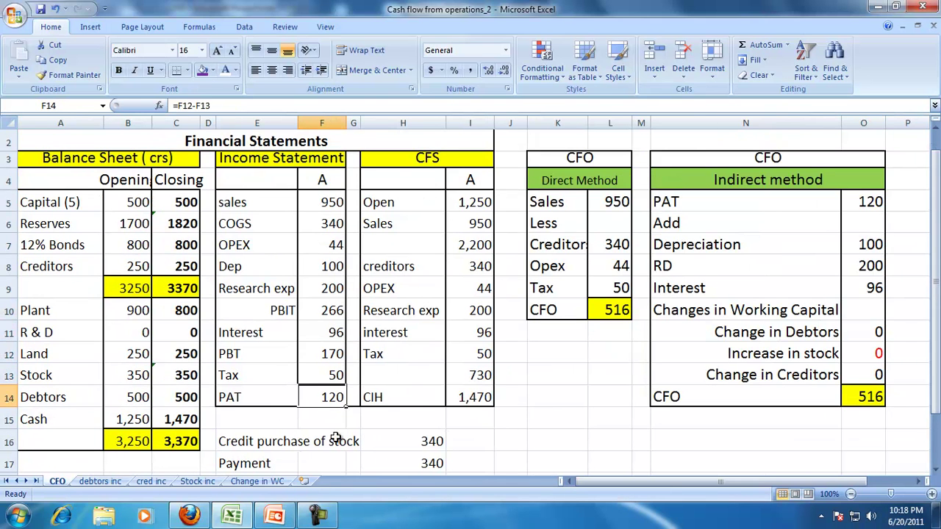
right_click(621, 29)
left_click(644, 64)
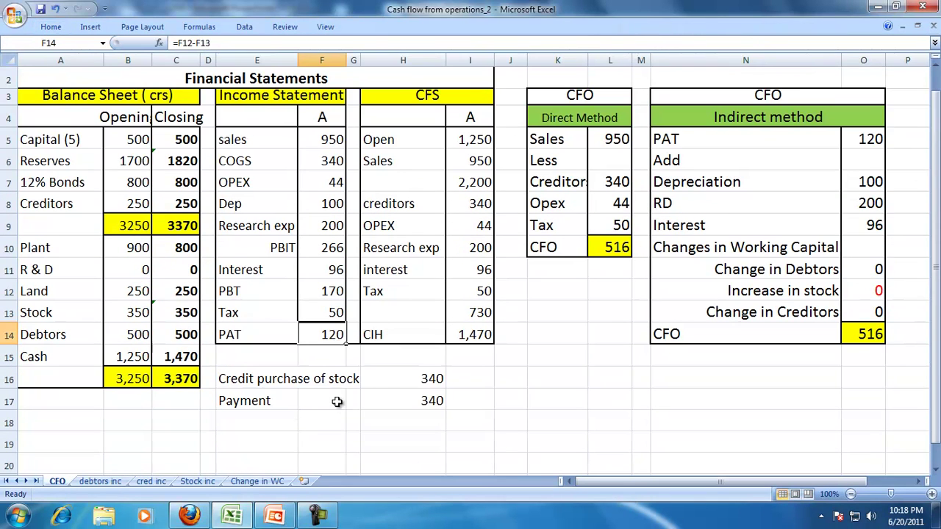
left_click(114, 481)
left_click(303, 339)
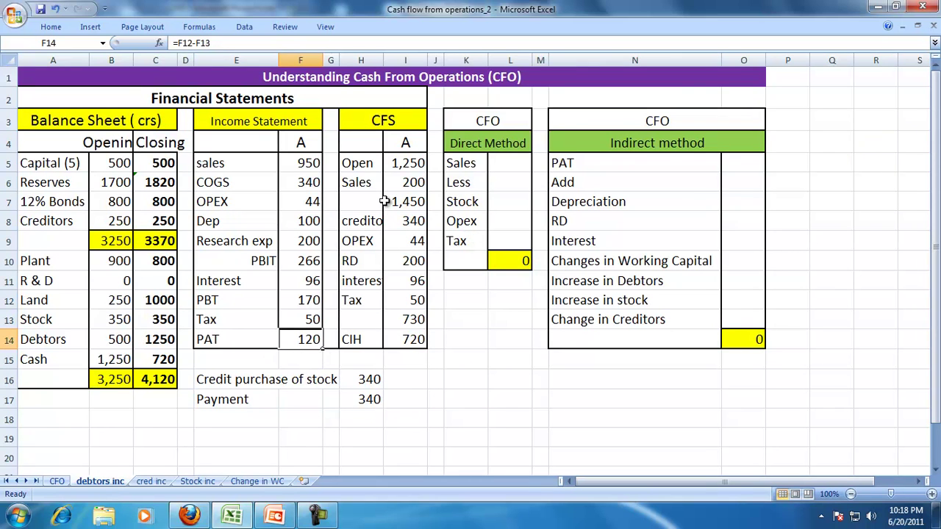
Link L5 to =I6 (200), L7 to =I8 (340) and L8 to =I9 (44), then begin a formula in L9.
left_click(507, 163)
type("=")
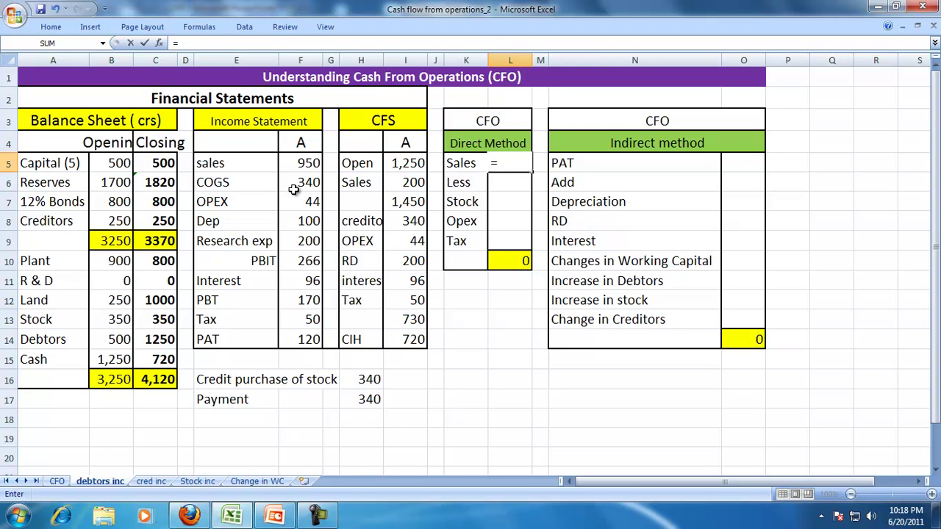
left_click(419, 183)
key("Return")
key("Down")
type("=")
left_click(403, 222)
key("Return")
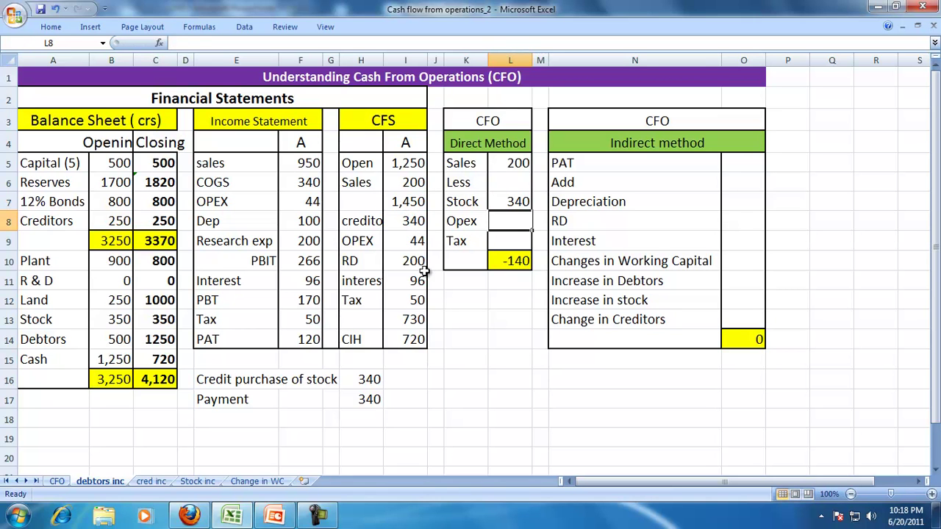
type("=")
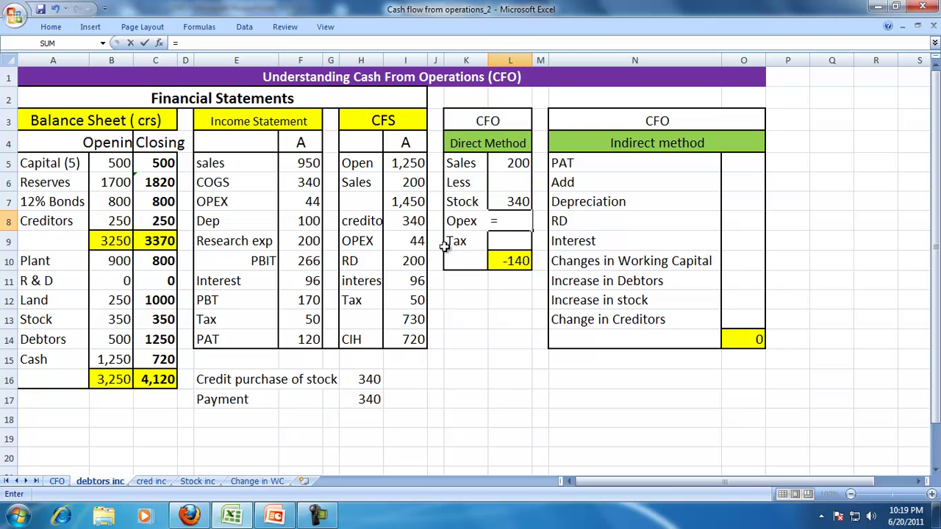
left_click(417, 240)
key("Return")
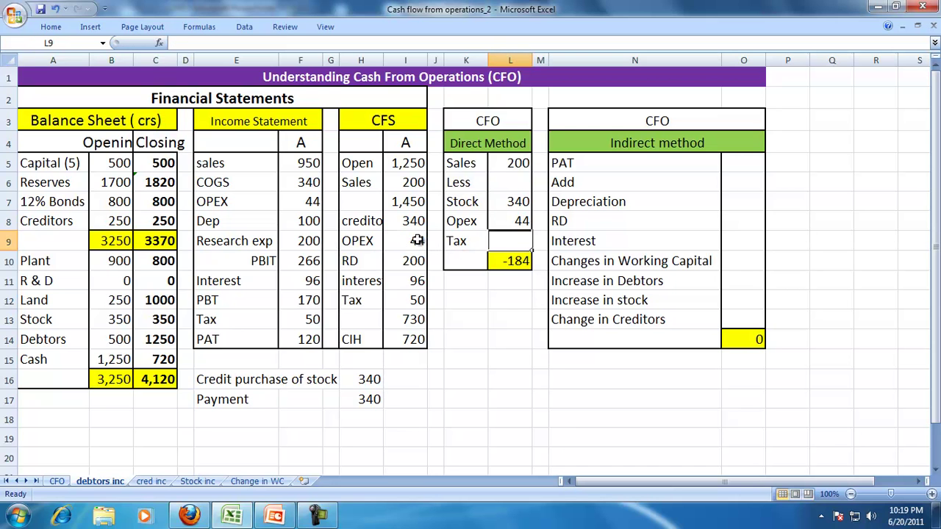
type("=")
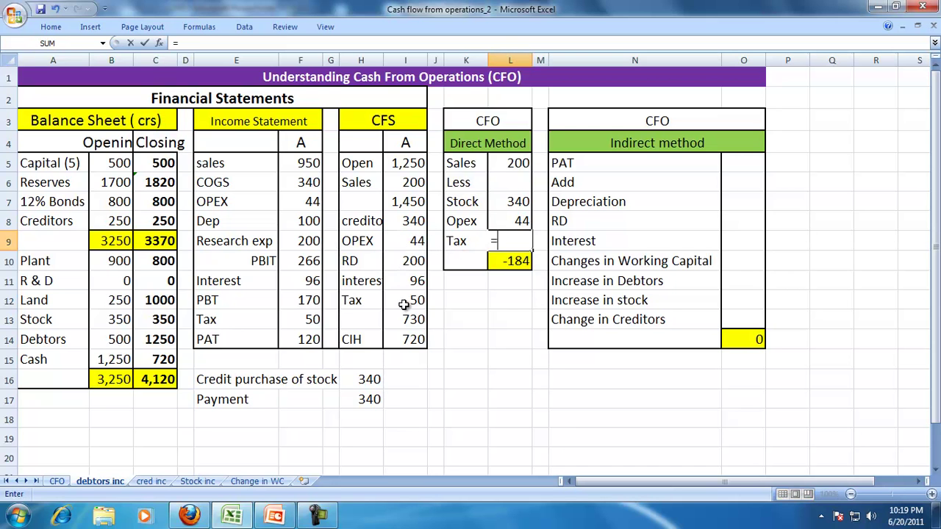